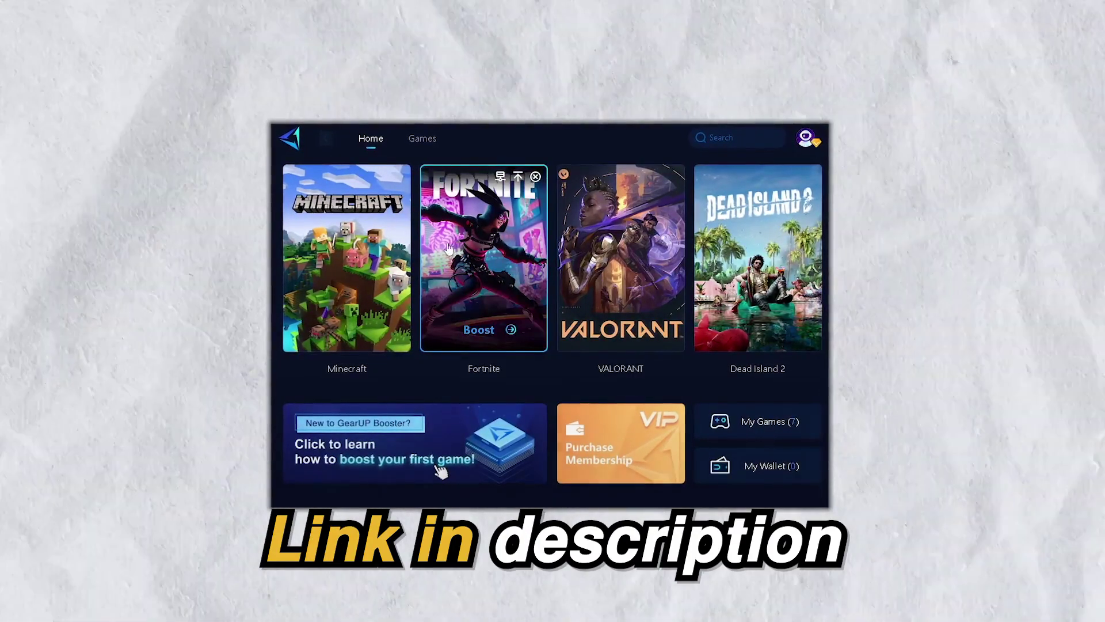
{"action": "left_click", "coordinate": [468, 291]}
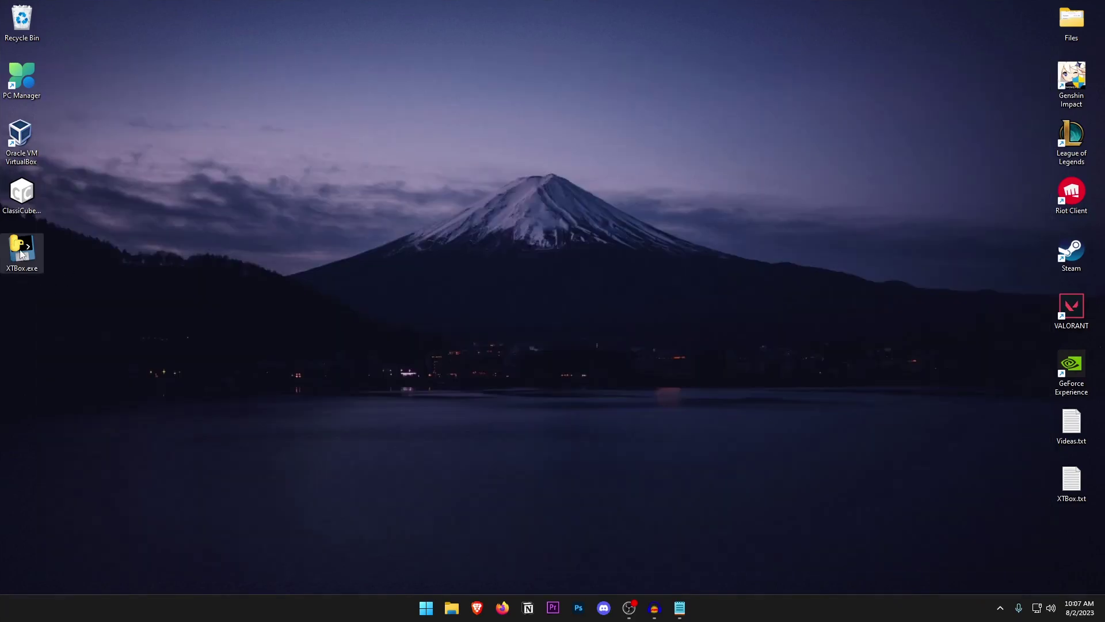
Launch XTBox.exe from the desktop and allow it to run despite the SmartScreen block
{"action": "double_click", "coordinate": [20, 254]}
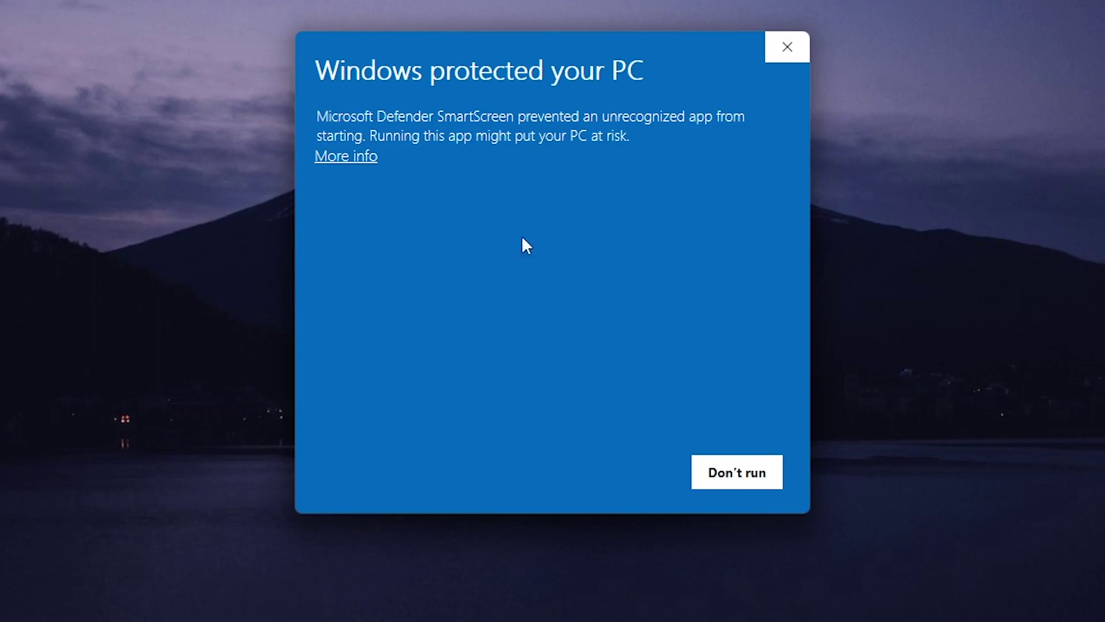
{"action": "left_click", "coordinate": [354, 162]}
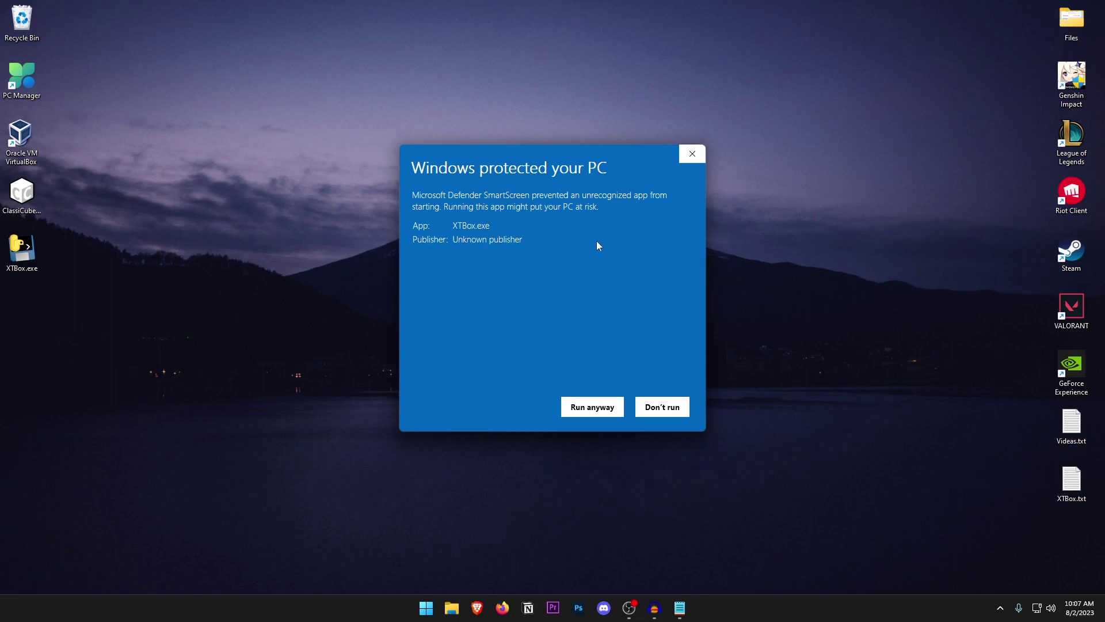
{"action": "left_click", "coordinate": [603, 408]}
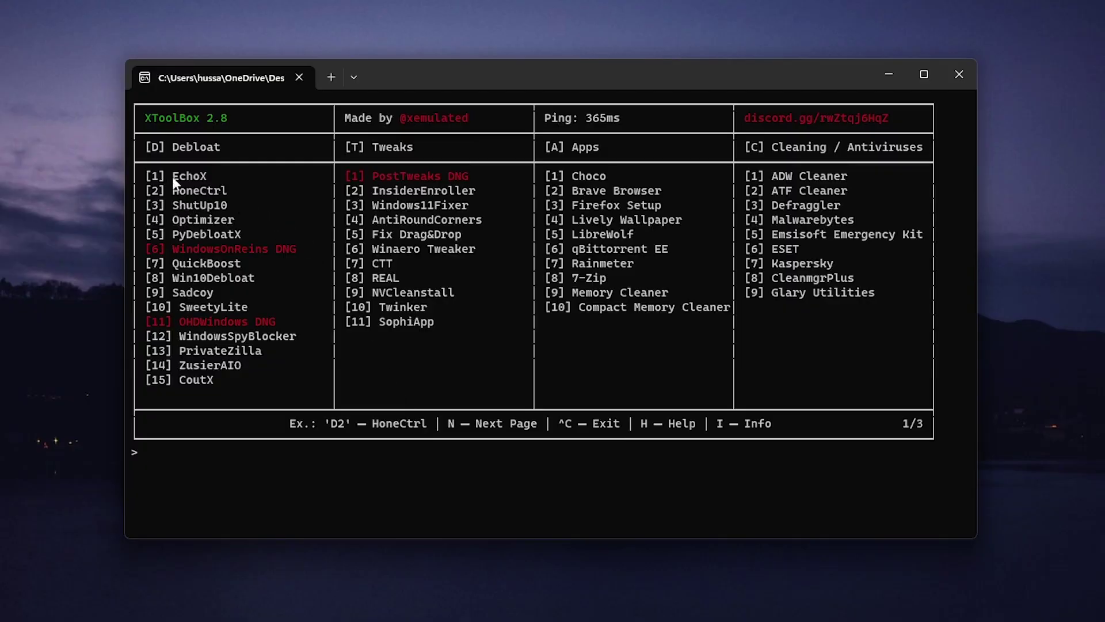
Choose tool D2 (HoneCtrl) in XToolBox, approve its download and run HoneCtrl.bat
{"action": "type", "text": "D2"}
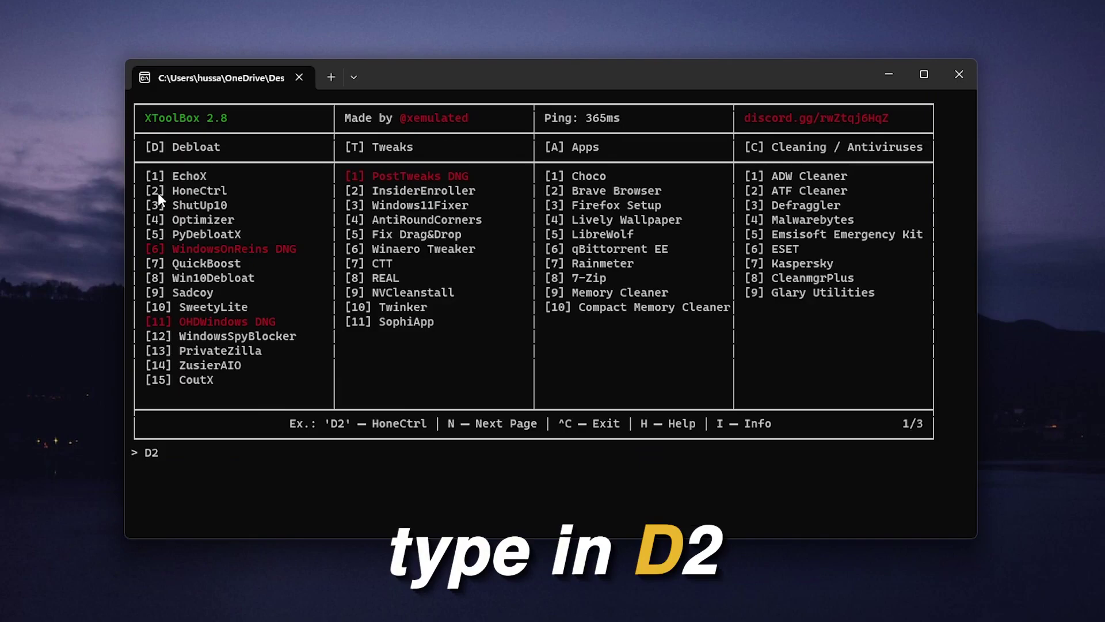
{"action": "key", "text": "Return"}
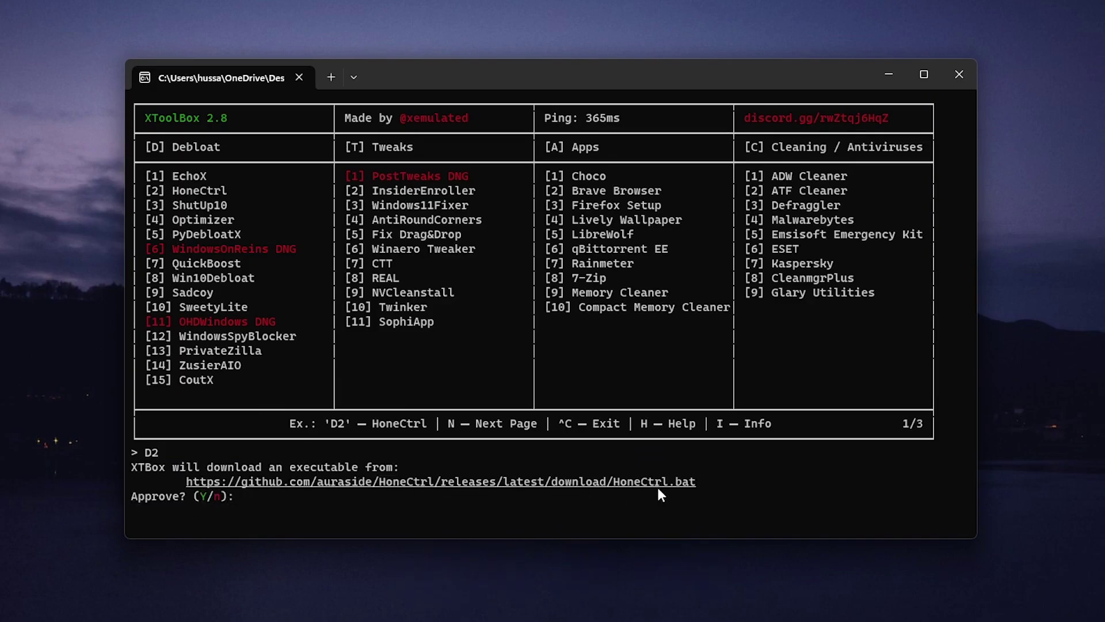
{"action": "type", "text": "y"}
{"action": "key", "text": "Return"}
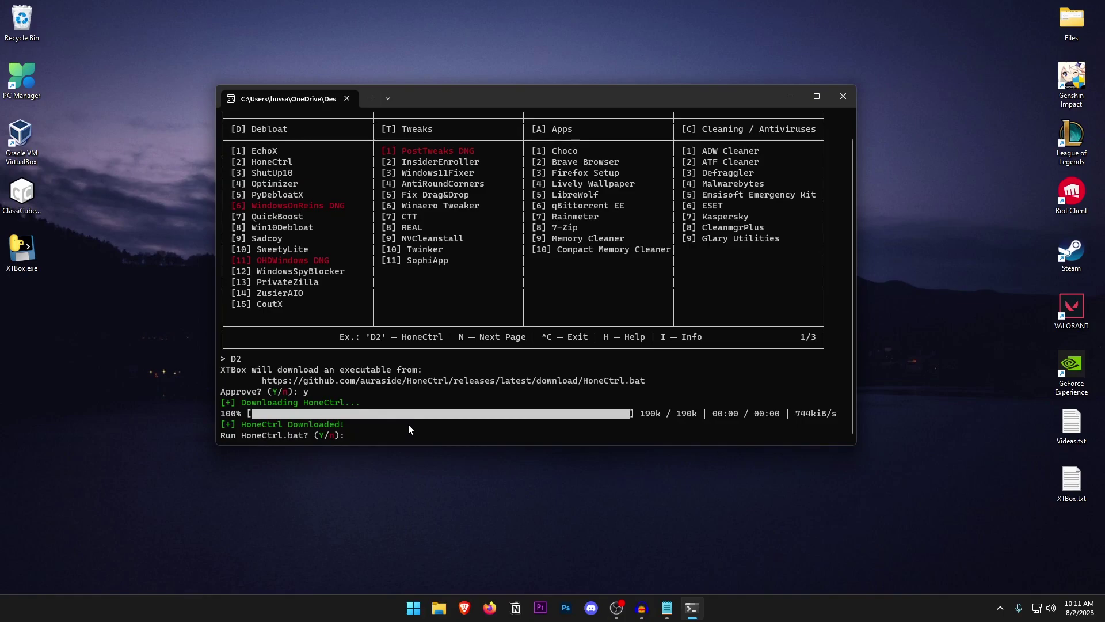
{"action": "type", "text": "y"}
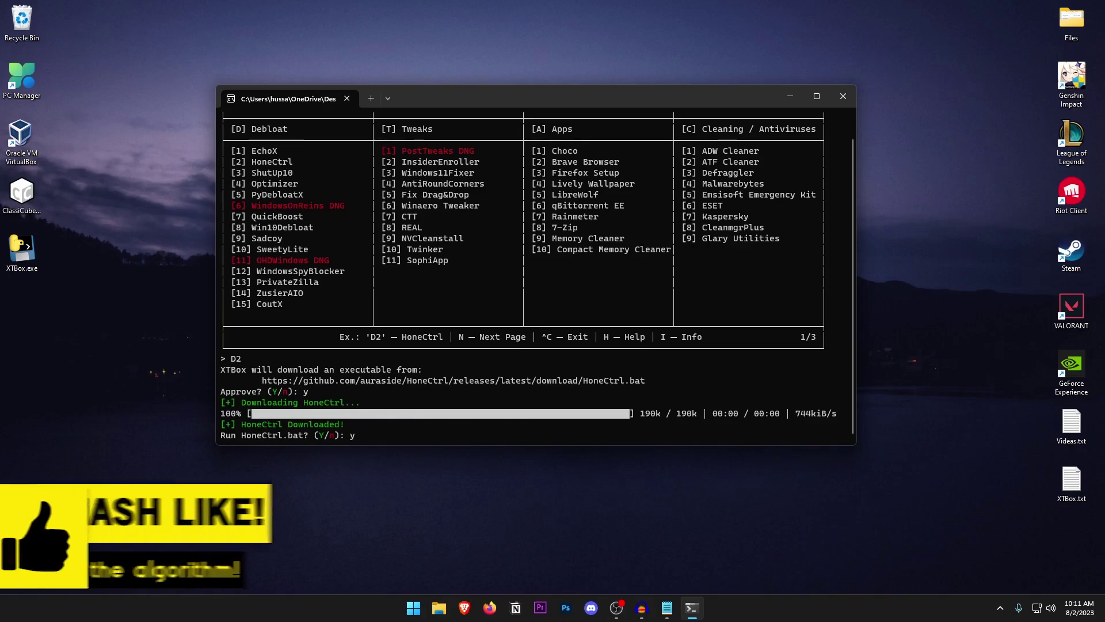
{"action": "key", "text": "Return"}
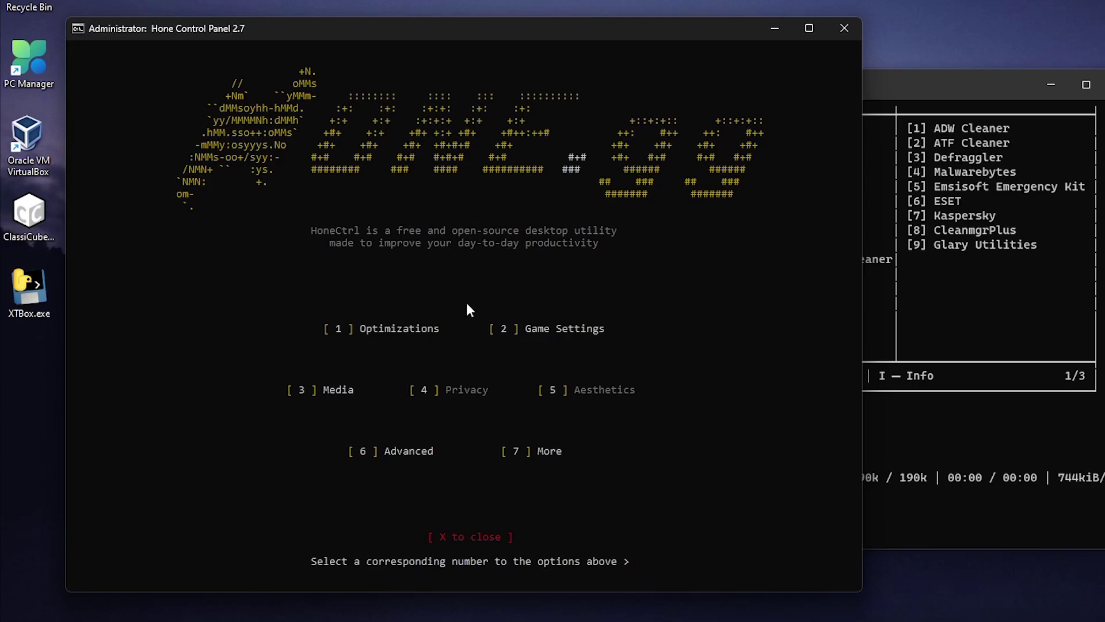
Go to the Optimizations tweaks in Hone Control Panel and enable SvcHostSplitThreshold and MSI Mode
{"action": "key", "text": "2"}
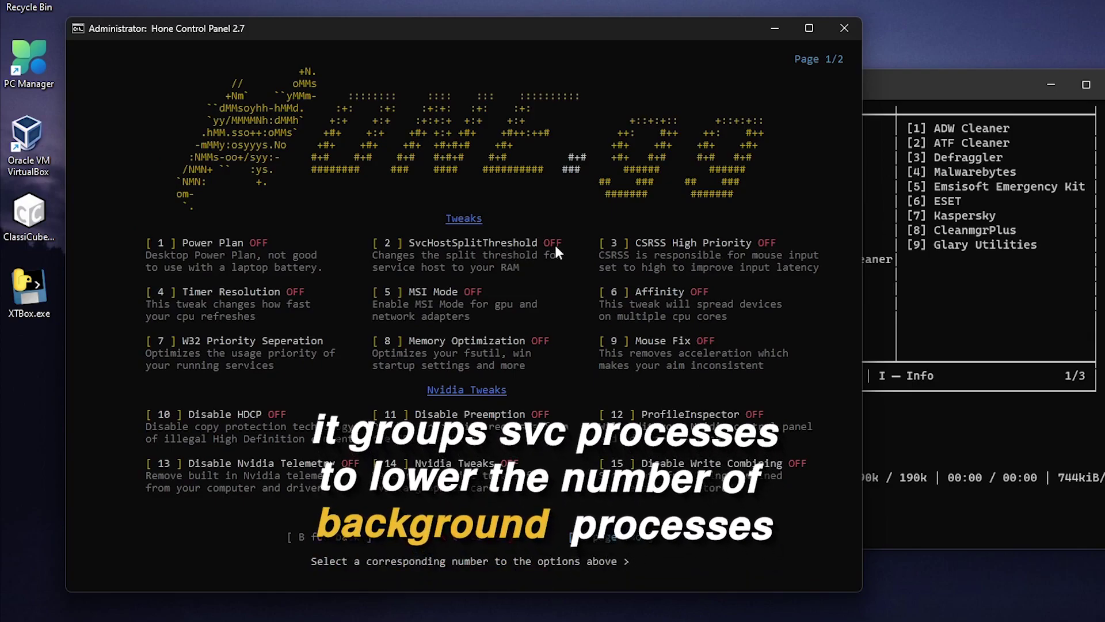
{"action": "type", "text": "2"}
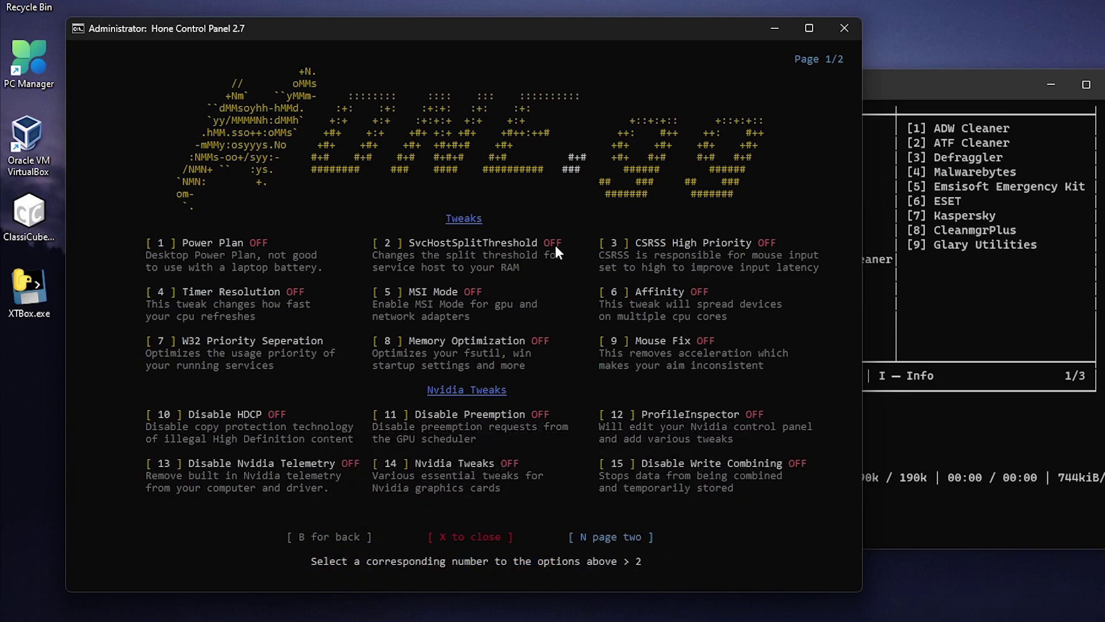
{"action": "key", "text": "Return"}
{"action": "type", "text": "5"}
{"action": "key", "text": "Return"}
Set the W32 Priority Seperation tweak to the default 26 Hex option
{"action": "type", "text": "7"}
{"action": "key", "text": "Return"}
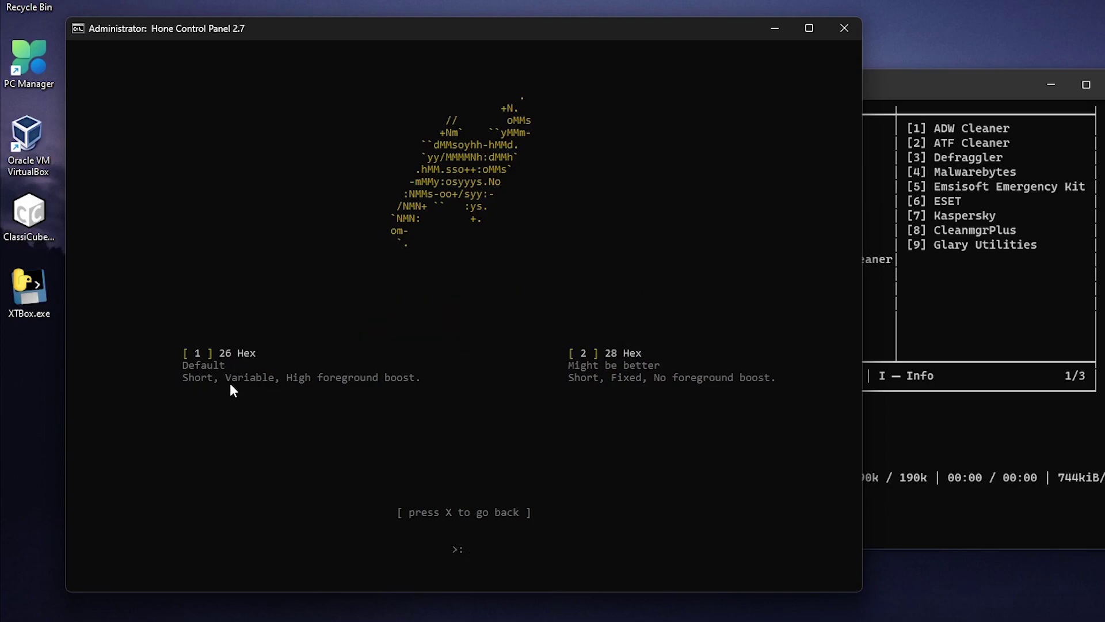
{"action": "key", "text": "1"}
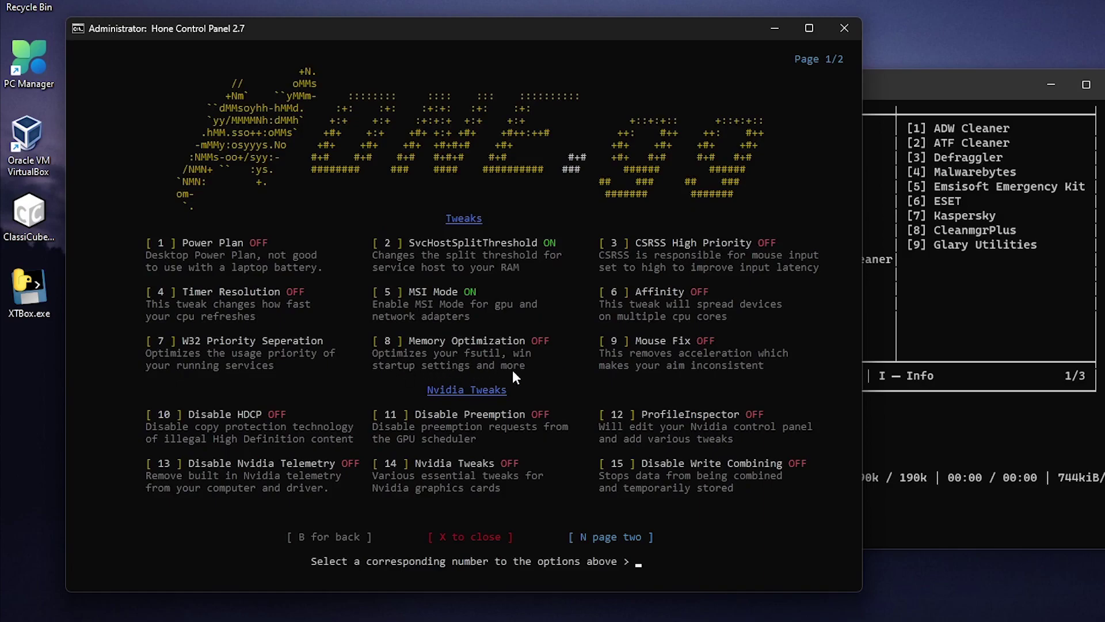
Enable the Memory Optimization tweak and decline restarting the PC now
{"action": "type", "text": "8"}
{"action": "key", "text": "Return"}
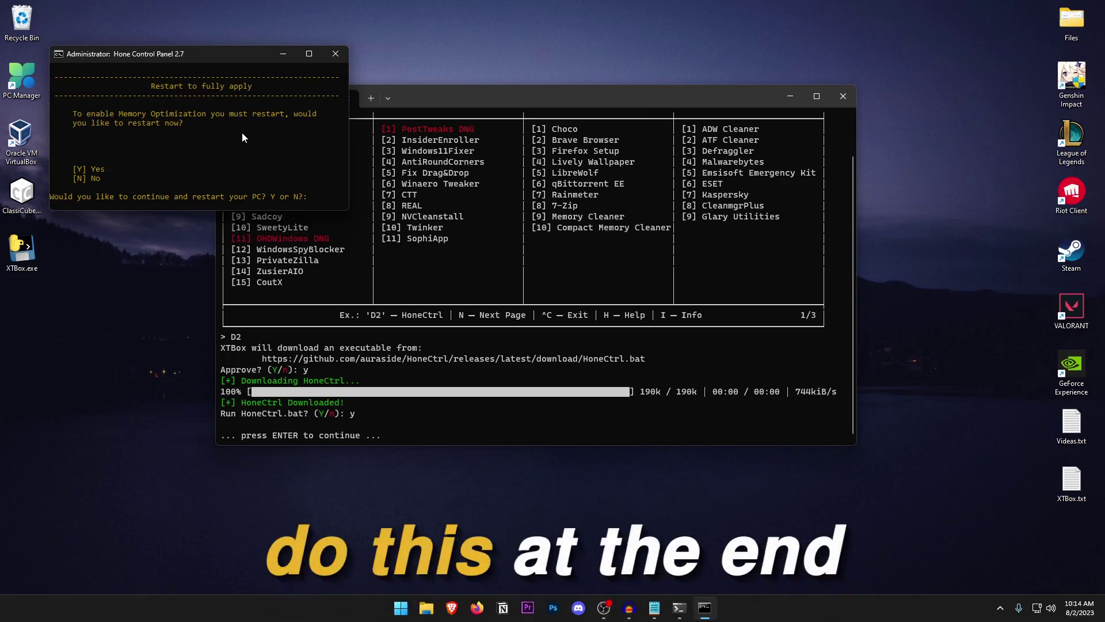
{"action": "type", "text": "n"}
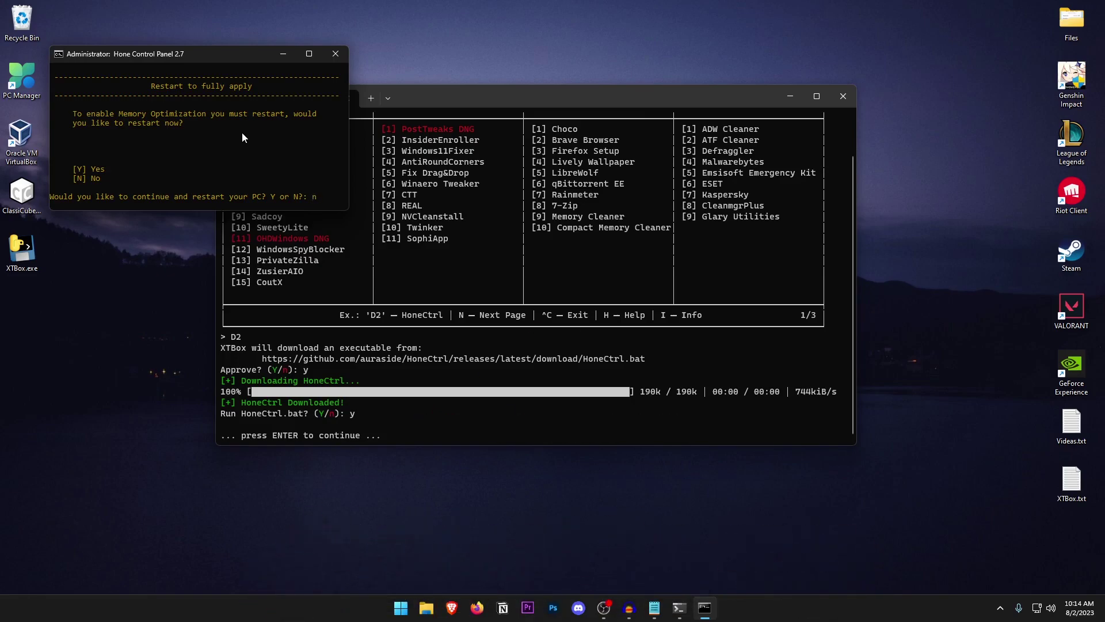
{"action": "key", "text": "Return"}
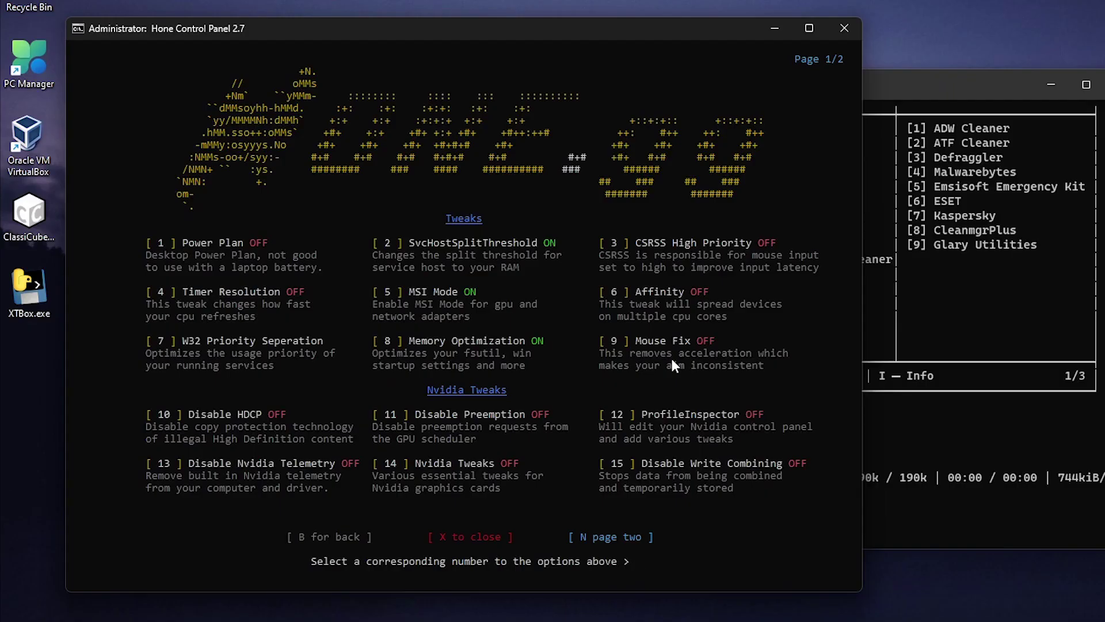
Start the Mouse Fix tweak and set the Windows display scale to 100% (Recommended), then close Settings
{"action": "type", "text": "9"}
{"action": "key", "text": "Return"}
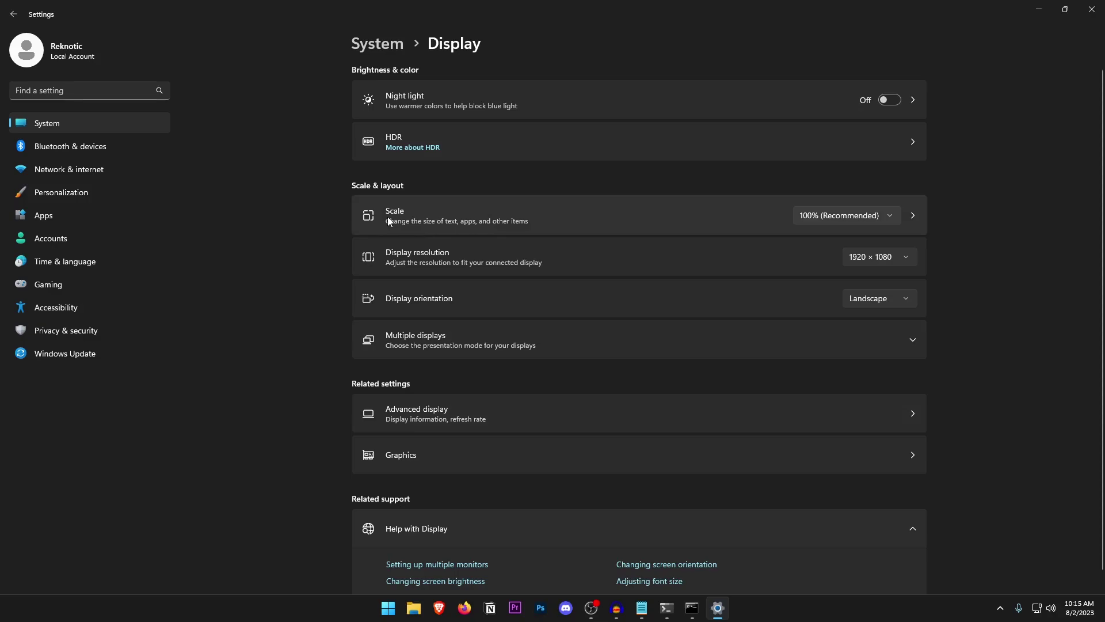
{"action": "left_click", "coordinate": [852, 216]}
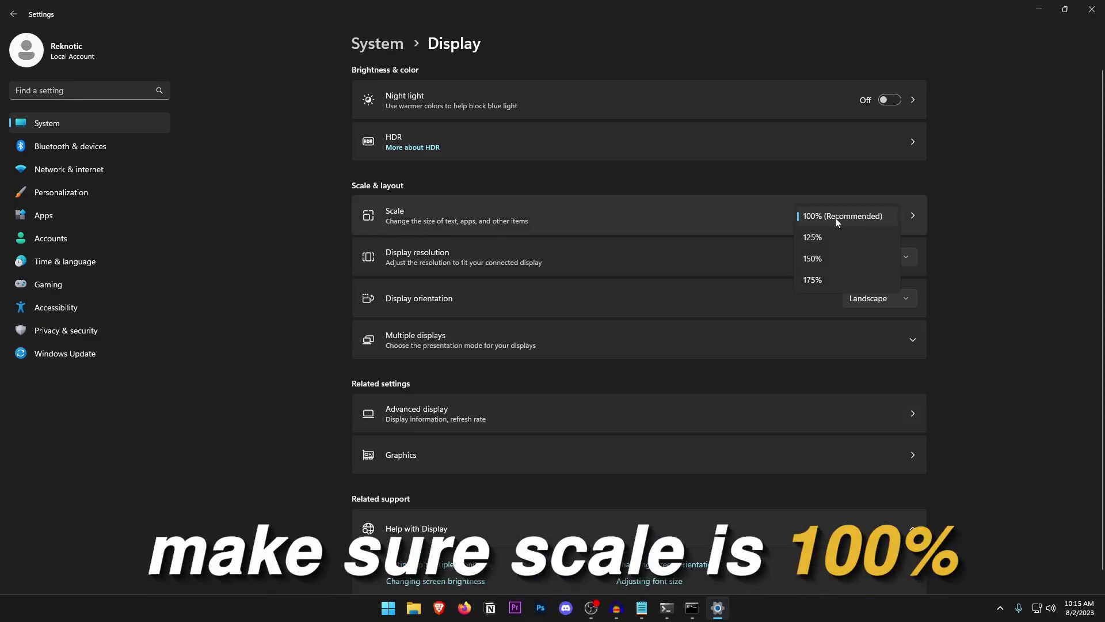
{"action": "left_click", "coordinate": [835, 217]}
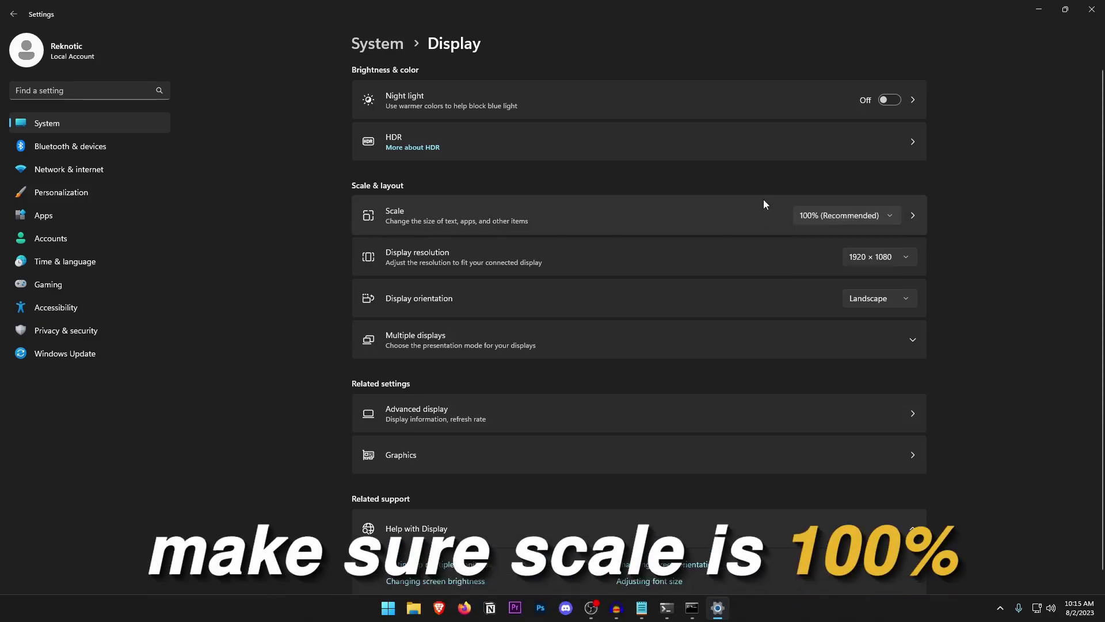
{"action": "left_click", "coordinate": [837, 216]}
{"action": "left_click", "coordinate": [846, 213]}
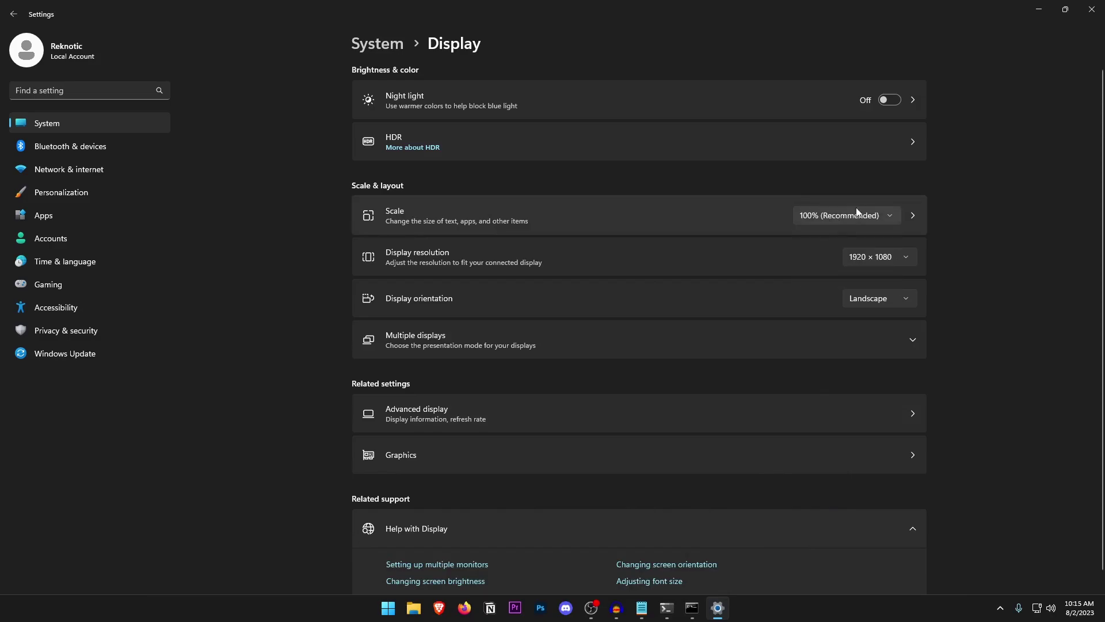
{"action": "left_click", "coordinate": [1092, 9]}
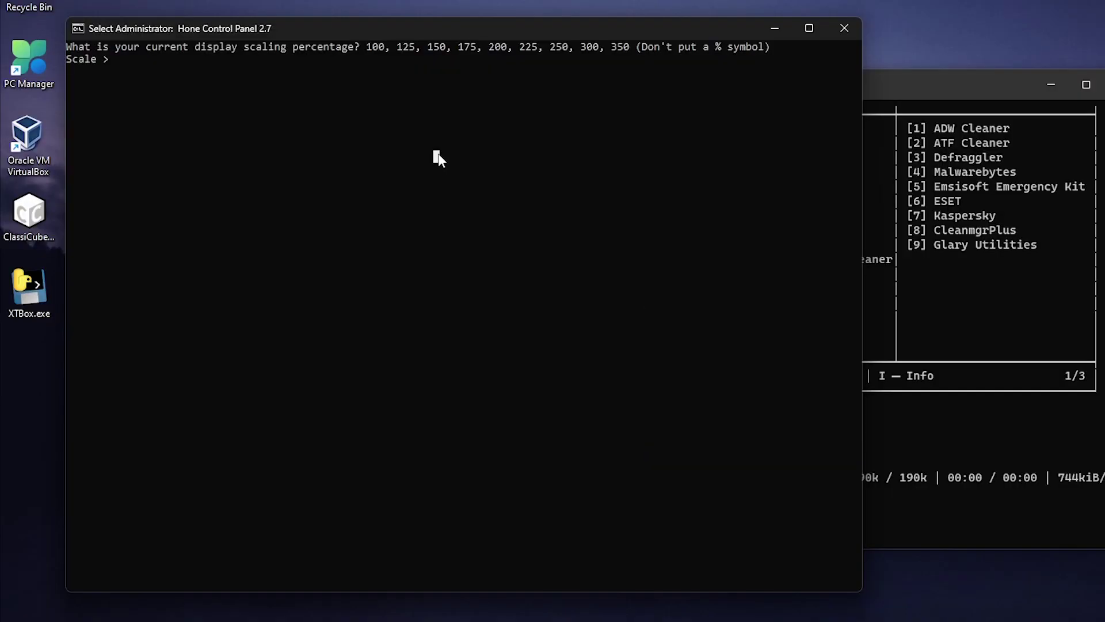
Enter 100 as the display scaling percentage for Mouse Fix and decline restarting the PC
{"action": "type", "text": "100"}
{"action": "key", "text": "Return"}
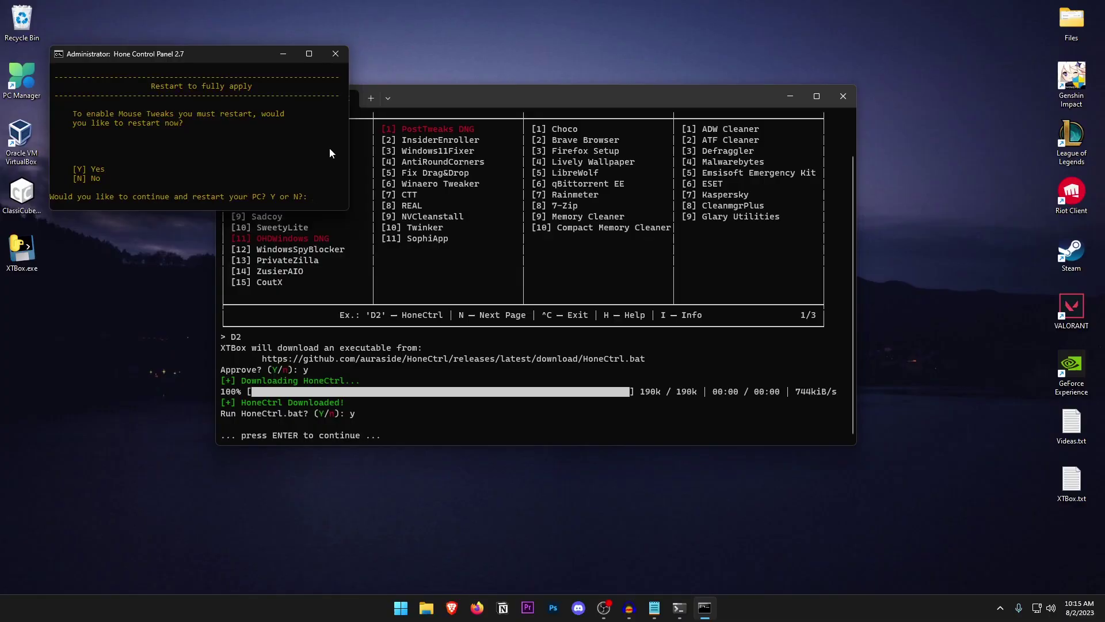
{"action": "type", "text": "n"}
{"action": "key", "text": "Return"}
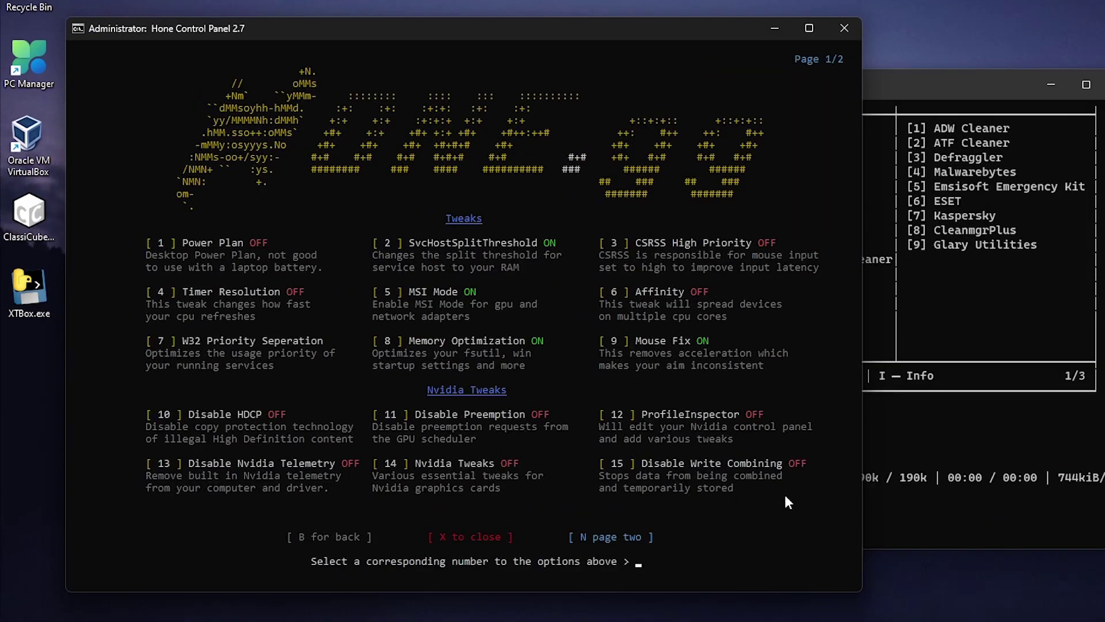
Examine the Nvidia tweaks, including Disable Preemption, Nvidia Tweaks, Disable Nvidia Telemetry, Disable Write Combining and ProfileInspector
{"action": "left_click", "coordinate": [694, 524]}
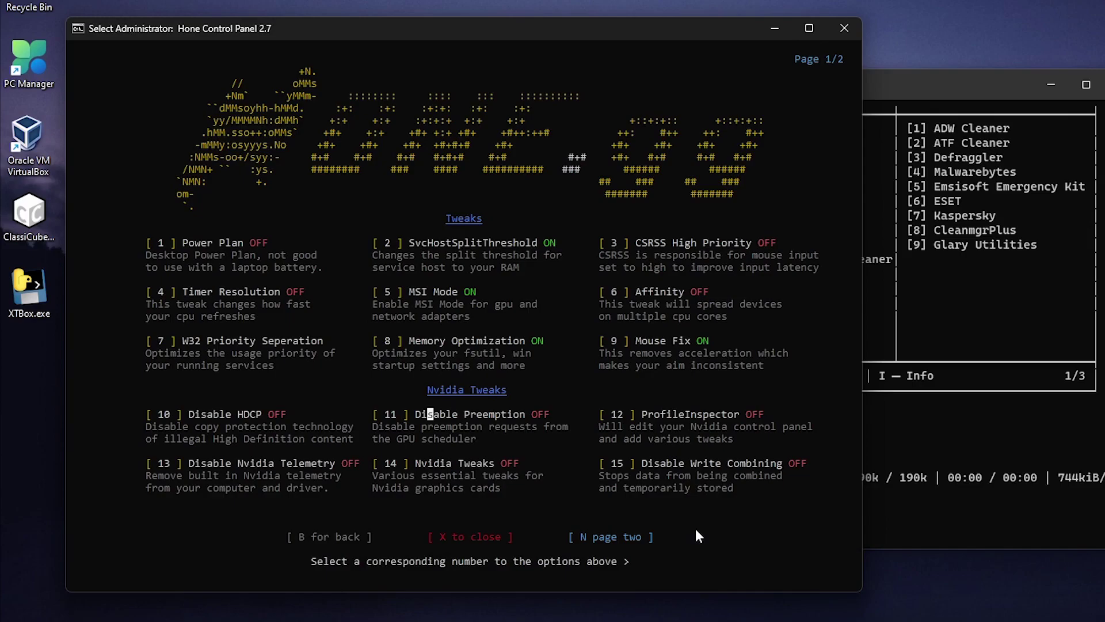
{"action": "left_click_drag", "start_coordinate": [418, 413], "coordinate": [502, 413]}
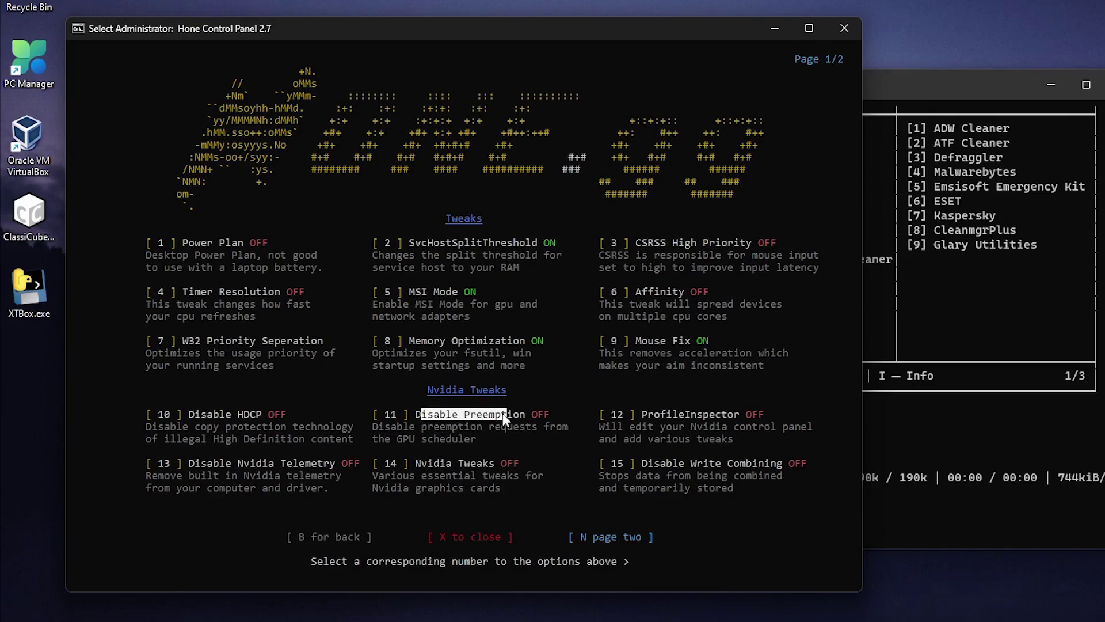
{"action": "left_click_drag", "start_coordinate": [416, 463], "coordinate": [488, 466]}
{"action": "left_click_drag", "start_coordinate": [208, 464], "coordinate": [325, 465]}
{"action": "left_click_drag", "start_coordinate": [644, 464], "coordinate": [770, 464]}
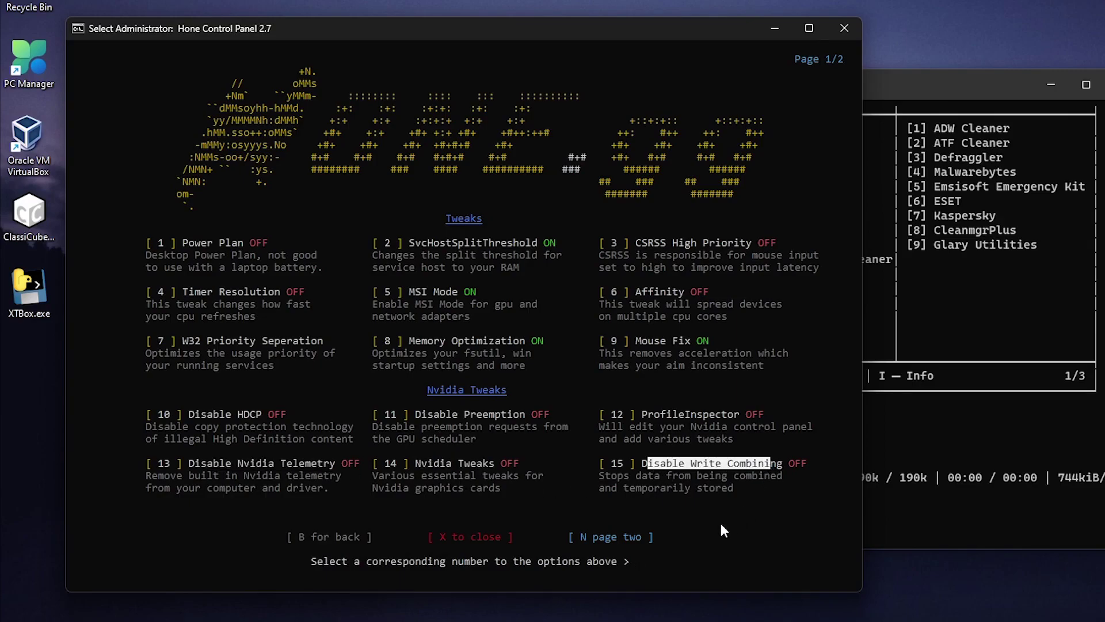
{"action": "left_click", "coordinate": [699, 463]}
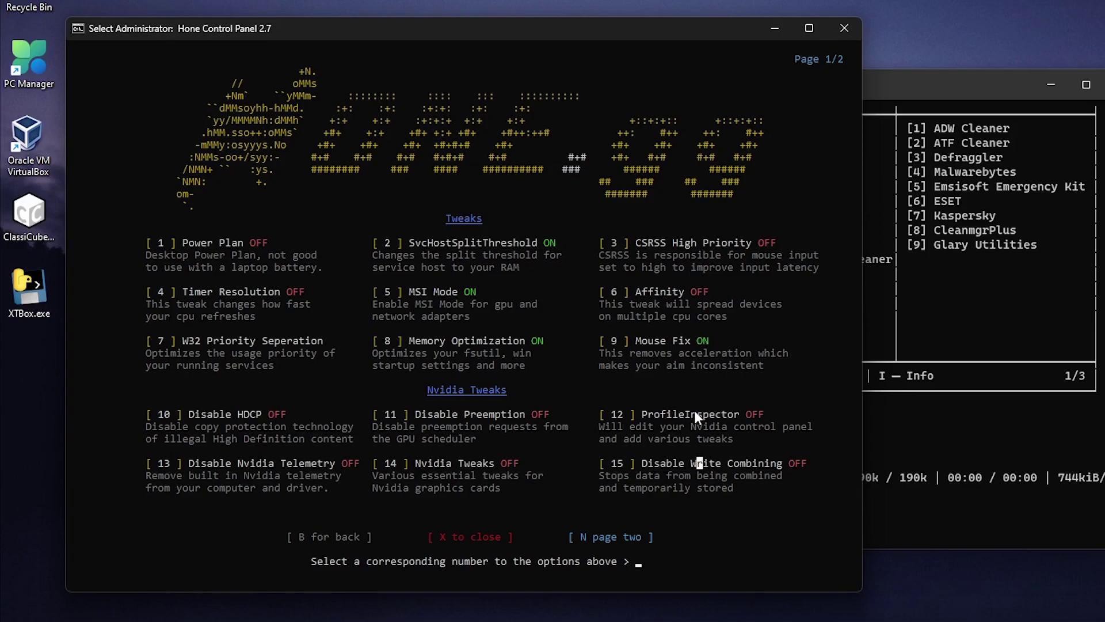
{"action": "left_click", "coordinate": [695, 413]}
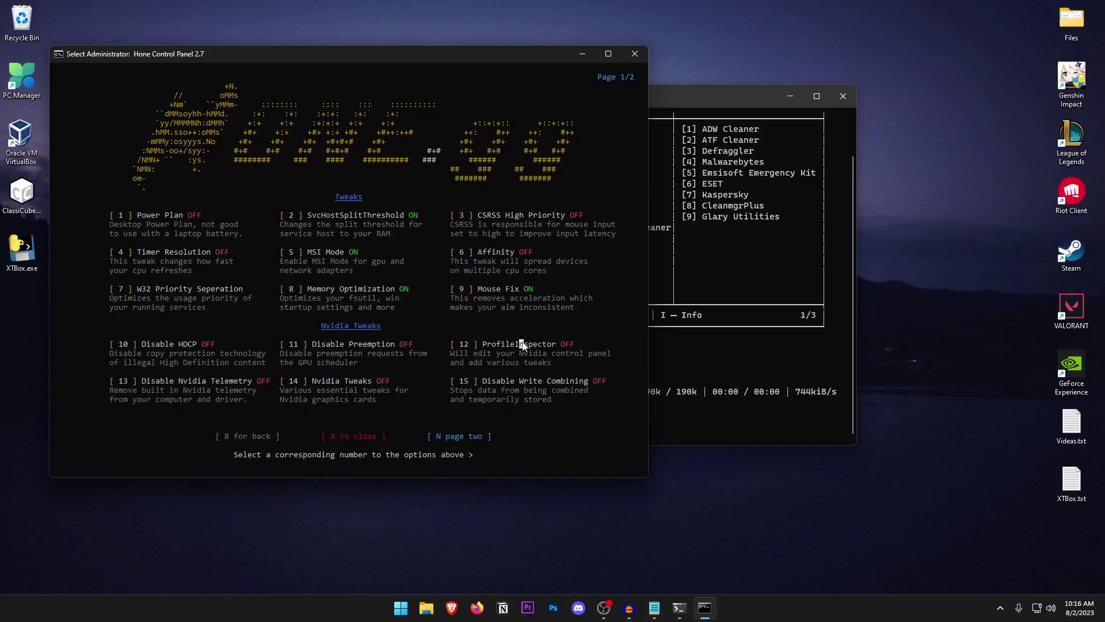
{"action": "left_click", "coordinate": [585, 427]}
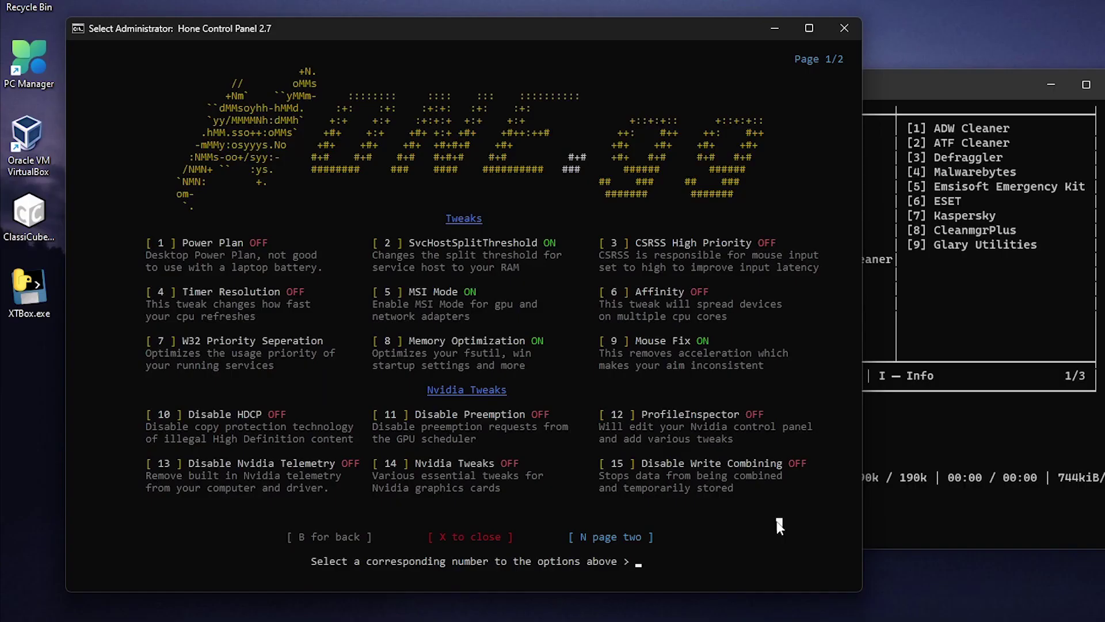
Go to page two of the tweaks, check the Wi-Fi warning under Optimize TCP/IP and enable Optimize Netsh
{"action": "type", "text": "n"}
{"action": "key", "text": "Return"}
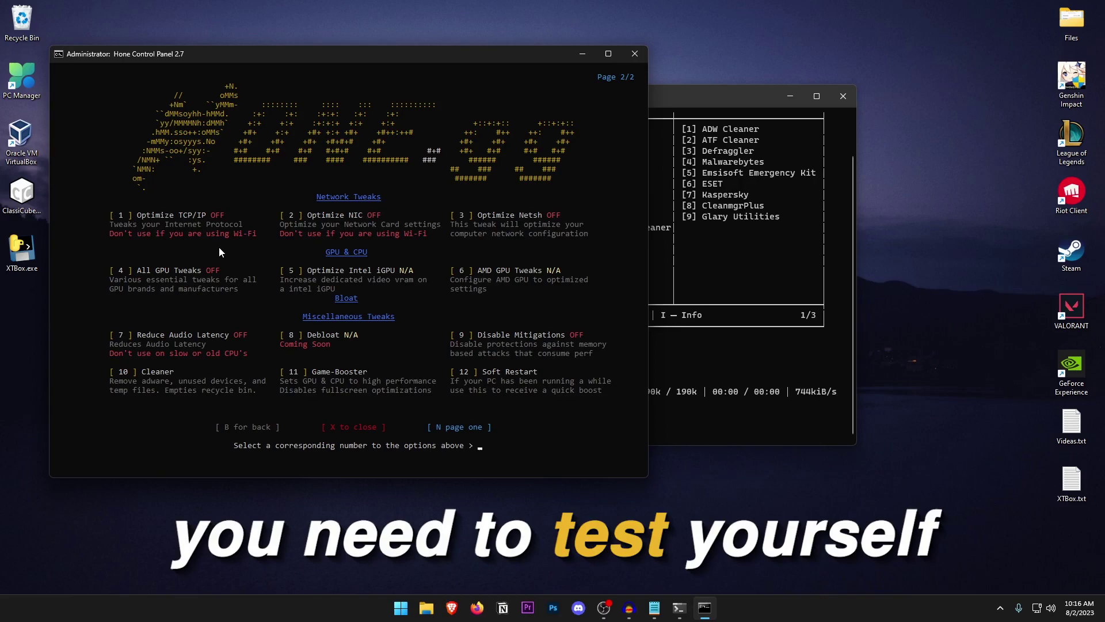
{"action": "left_click_drag", "start_coordinate": [123, 233], "coordinate": [249, 234]}
{"action": "left_click", "coordinate": [236, 233]}
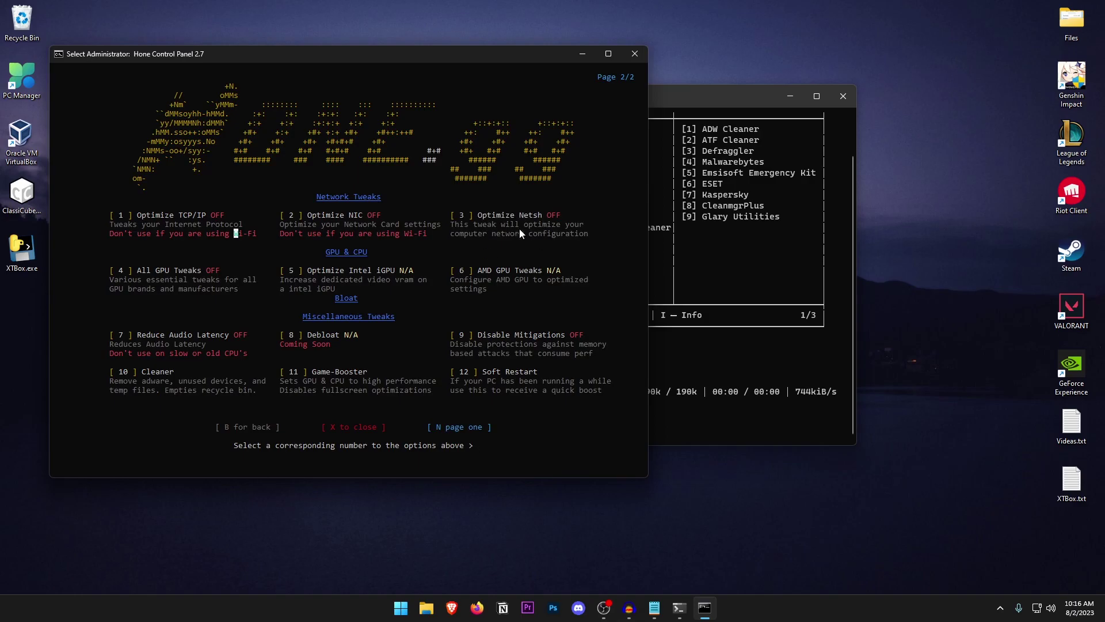
{"action": "type", "text": "3"}
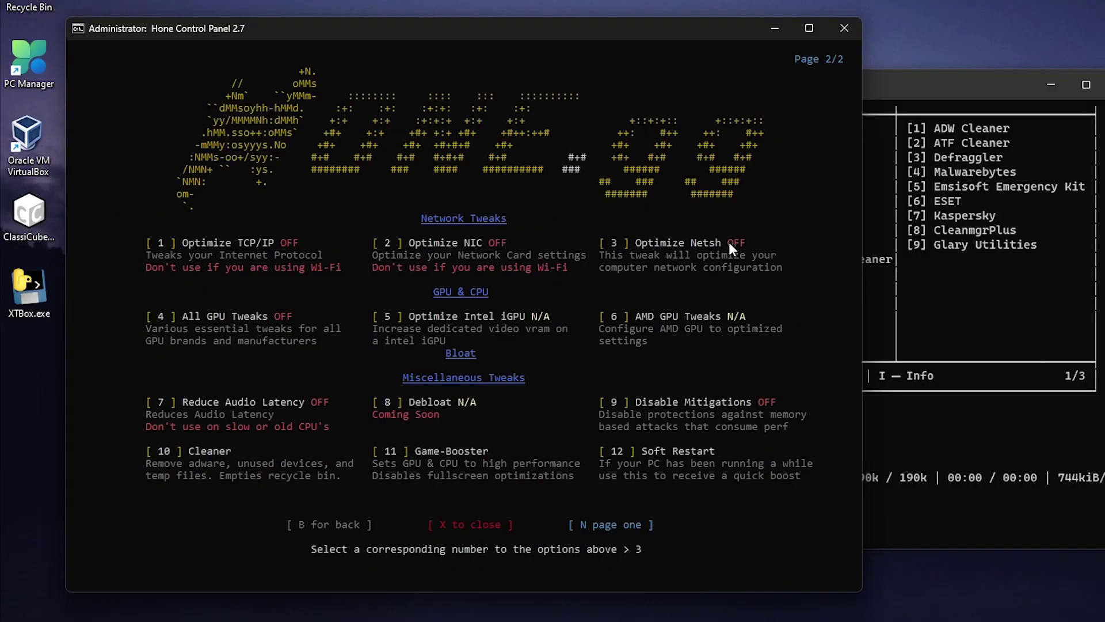
{"action": "key", "text": "Return"}
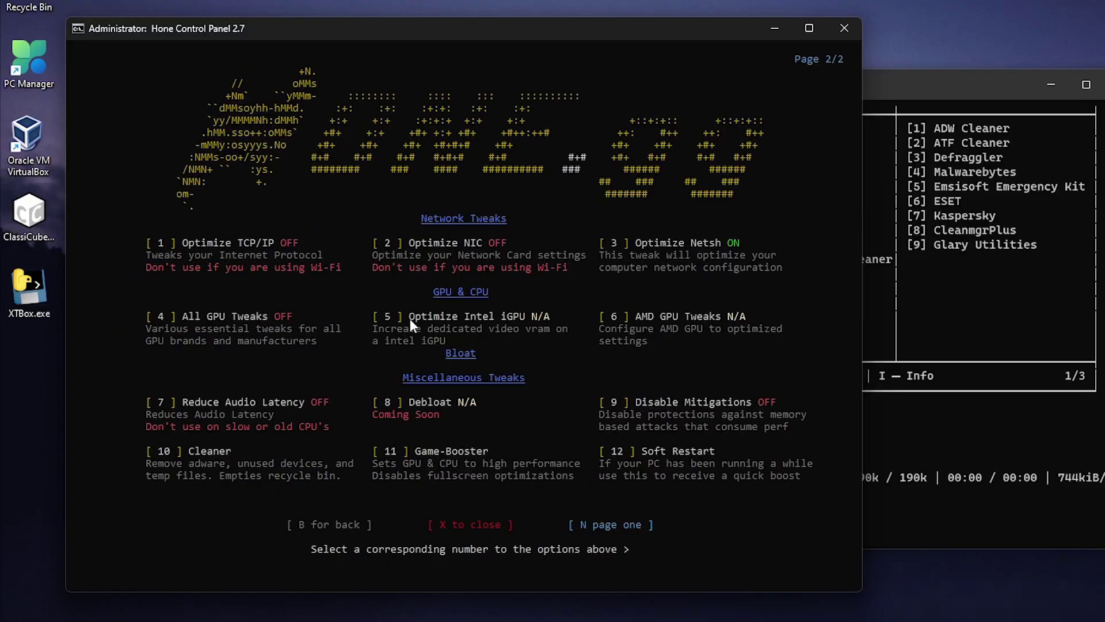
Examine the Intel iGPU, AMD GPU, Reduce Audio Latency and Disable Mitigations tweaks, including the warning about slow or old CPUs
{"action": "left_click_drag", "start_coordinate": [305, 270], "coordinate": [418, 270]}
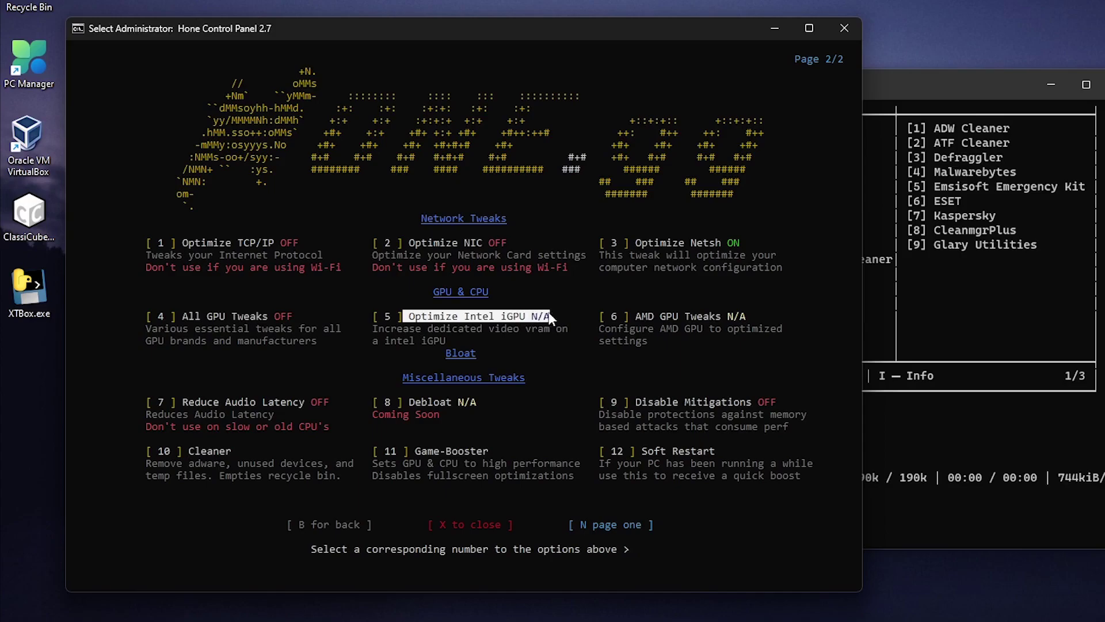
{"action": "left_click", "coordinate": [406, 327]}
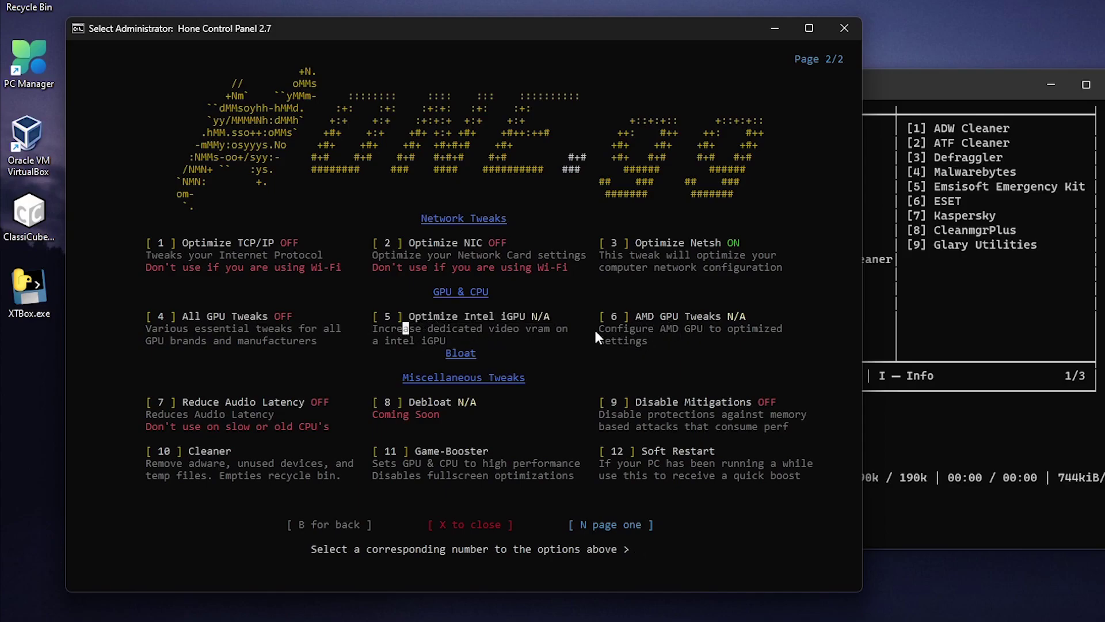
{"action": "left_click_drag", "start_coordinate": [595, 329], "coordinate": [680, 340]}
{"action": "left_click", "coordinate": [658, 340]}
{"action": "left_click_drag", "start_coordinate": [153, 427], "coordinate": [314, 432]}
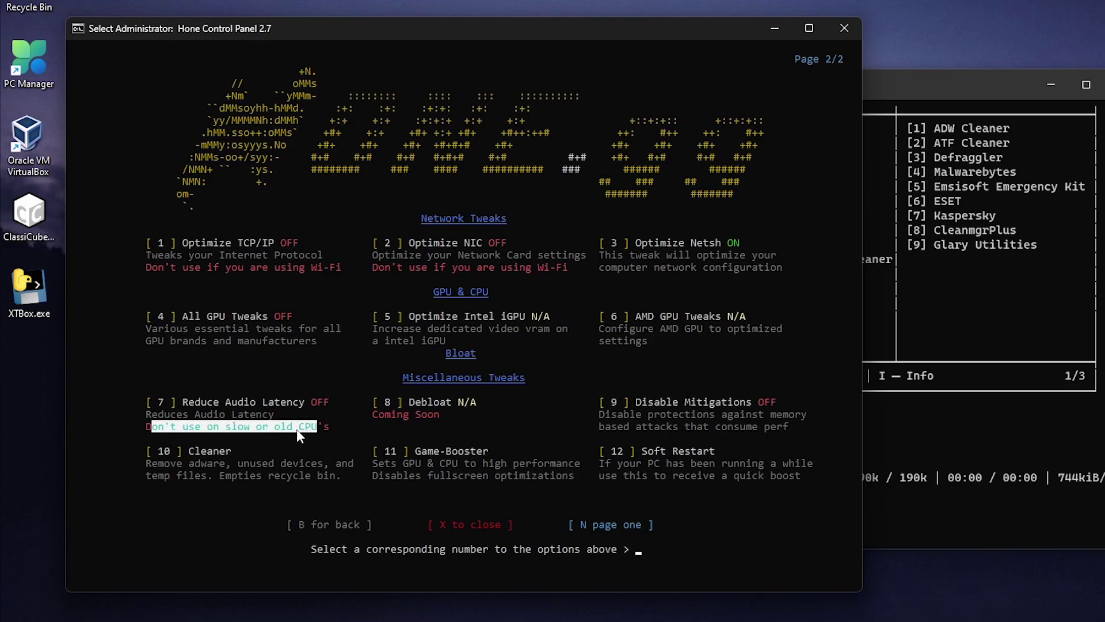
{"action": "left_click", "coordinate": [296, 429]}
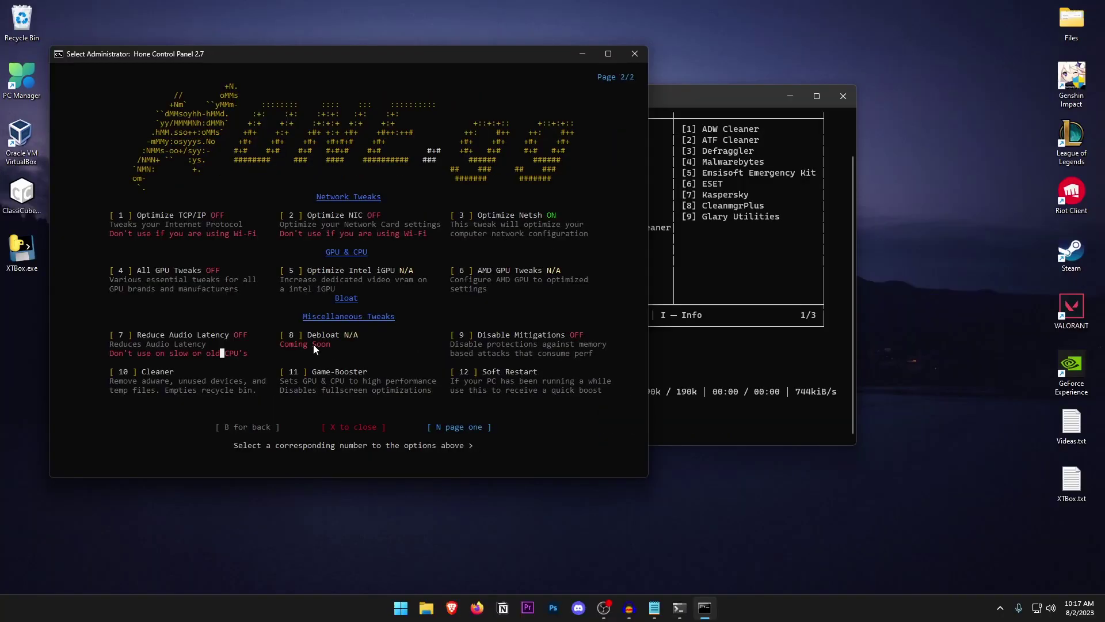
{"action": "mouse_move", "coordinate": [450, 347]}
{"action": "left_mouse_down"}
{"action": "mouse_move", "coordinate": [488, 347]}
{"action": "mouse_move", "coordinate": [454, 354]}
{"action": "left_mouse_up"}
{"action": "left_click", "coordinate": [320, 336]}
{"action": "left_click_drag", "start_coordinate": [444, 344], "coordinate": [573, 351]}
{"action": "left_click", "coordinate": [549, 353]}
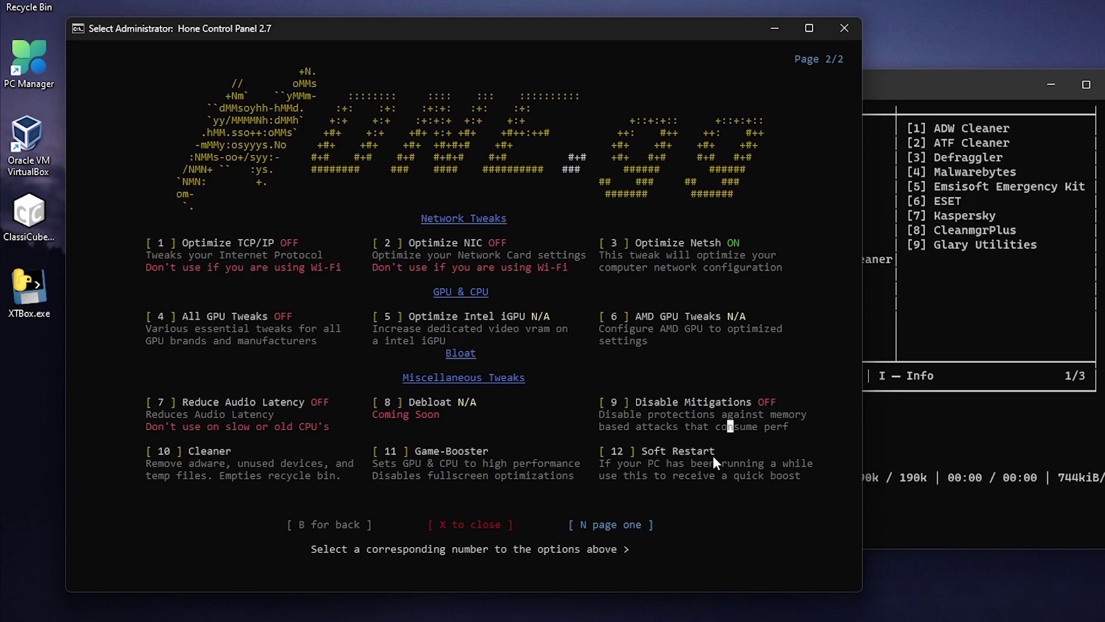
Enable the Disable Mitigations tweak and run the Cleaner
{"action": "type", "text": "9"}
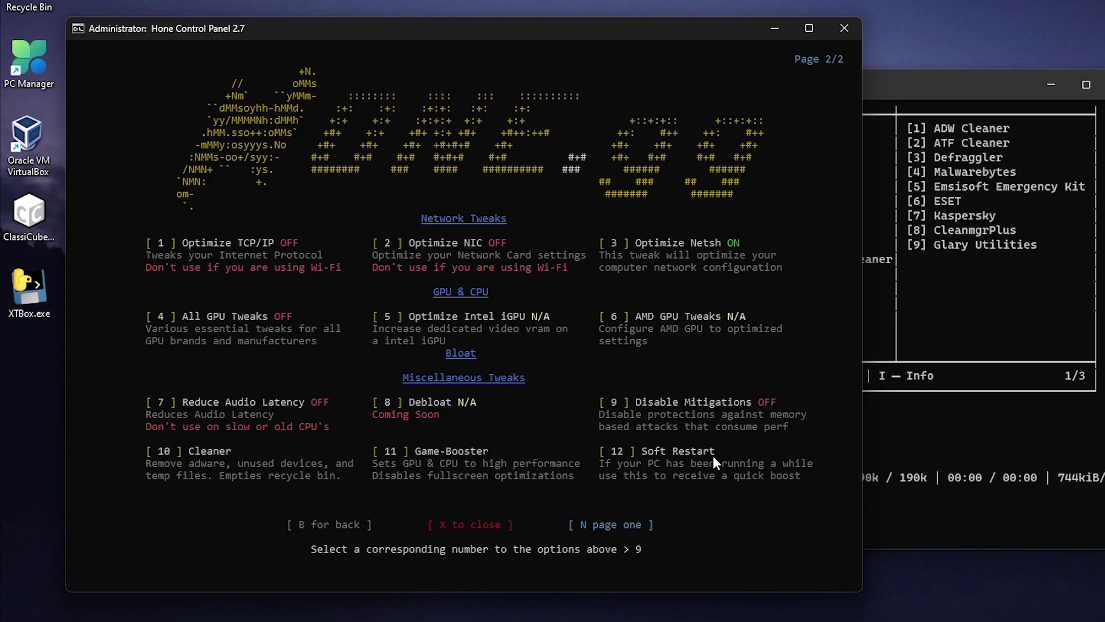
{"action": "key", "text": "Return"}
{"action": "type", "text": "10"}
{"action": "key", "text": "Return"}
Run Game-Booster on launcher.exe from the D:\Games\Genshin Impact folder
{"action": "type", "text": "11"}
{"action": "key", "text": "Return"}
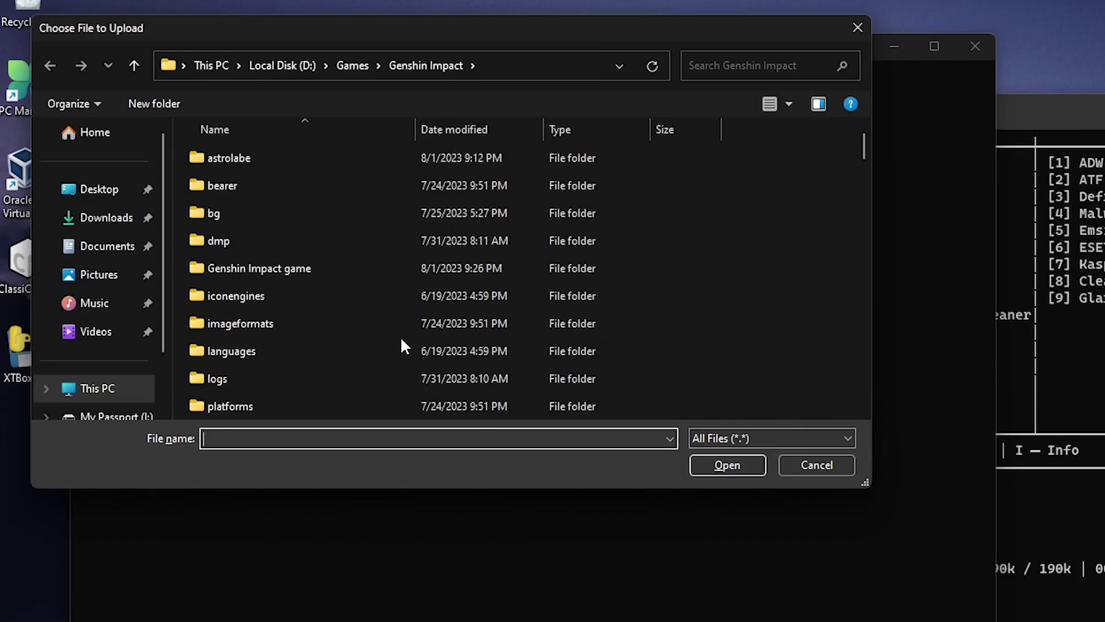
{"action": "scroll", "coordinate": [400, 342], "scroll_direction": "down", "scroll_amount": 9}
{"action": "scroll", "coordinate": [360, 374], "scroll_direction": "up", "scroll_amount": 6}
{"action": "scroll", "coordinate": [636, 267], "scroll_direction": "up", "scroll_amount": 5}
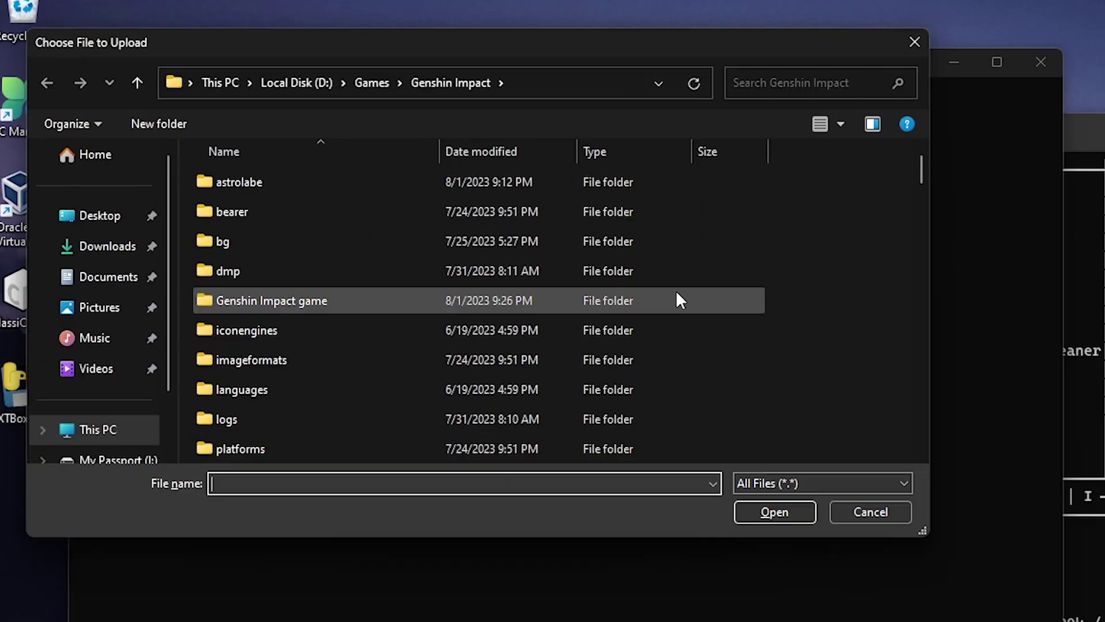
{"action": "scroll", "coordinate": [693, 246], "scroll_direction": "down", "scroll_amount": 14}
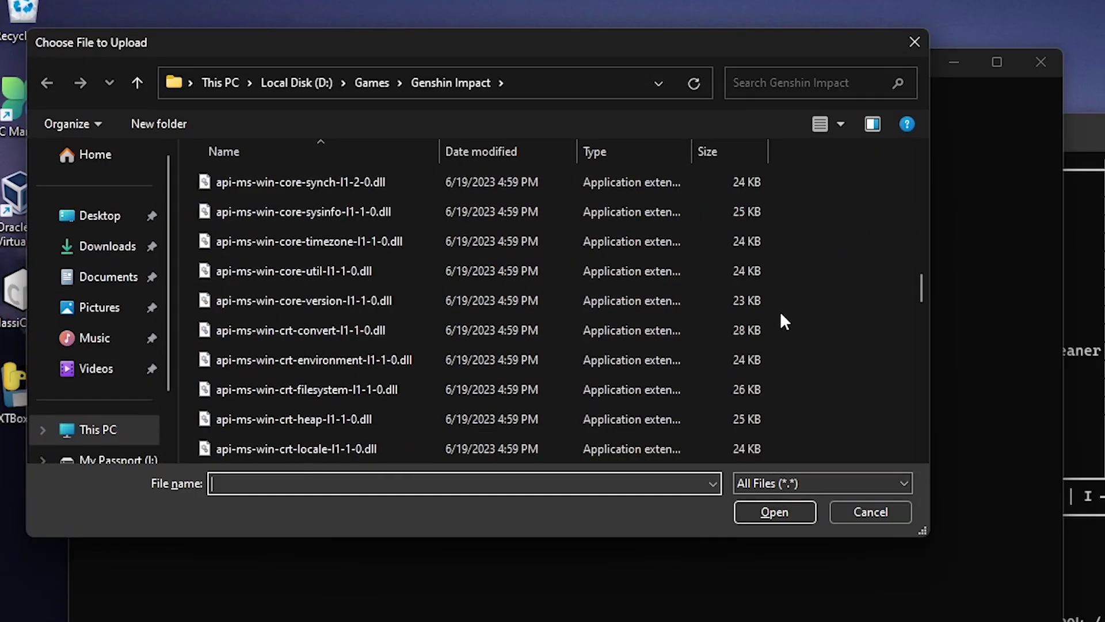
{"action": "scroll", "coordinate": [781, 314], "scroll_direction": "down", "scroll_amount": 20}
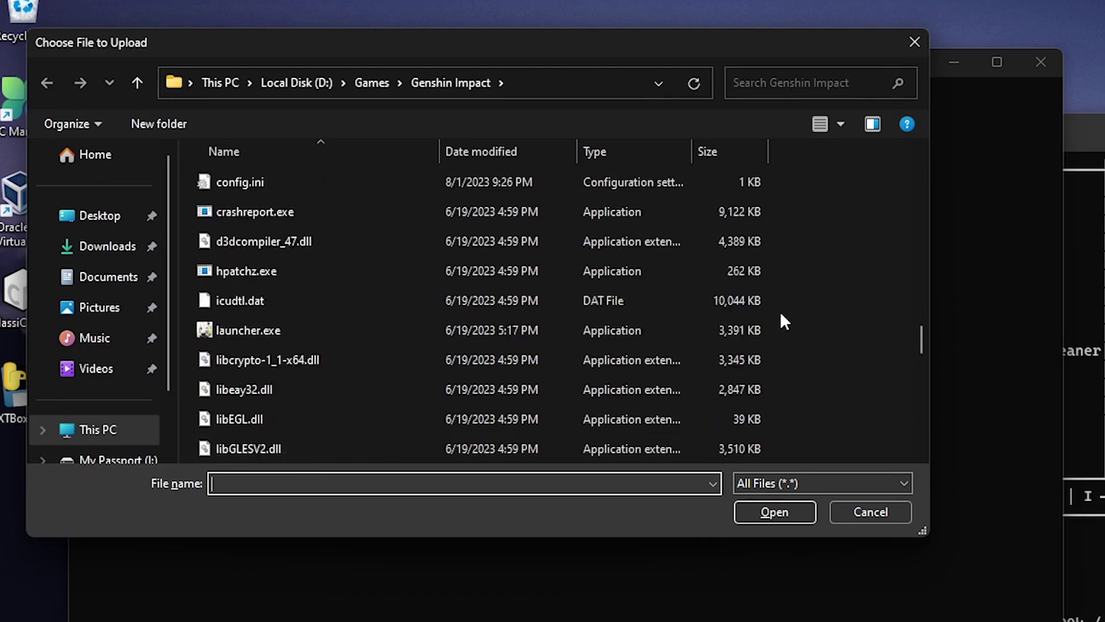
{"action": "scroll", "coordinate": [759, 322], "scroll_direction": "down", "scroll_amount": 1}
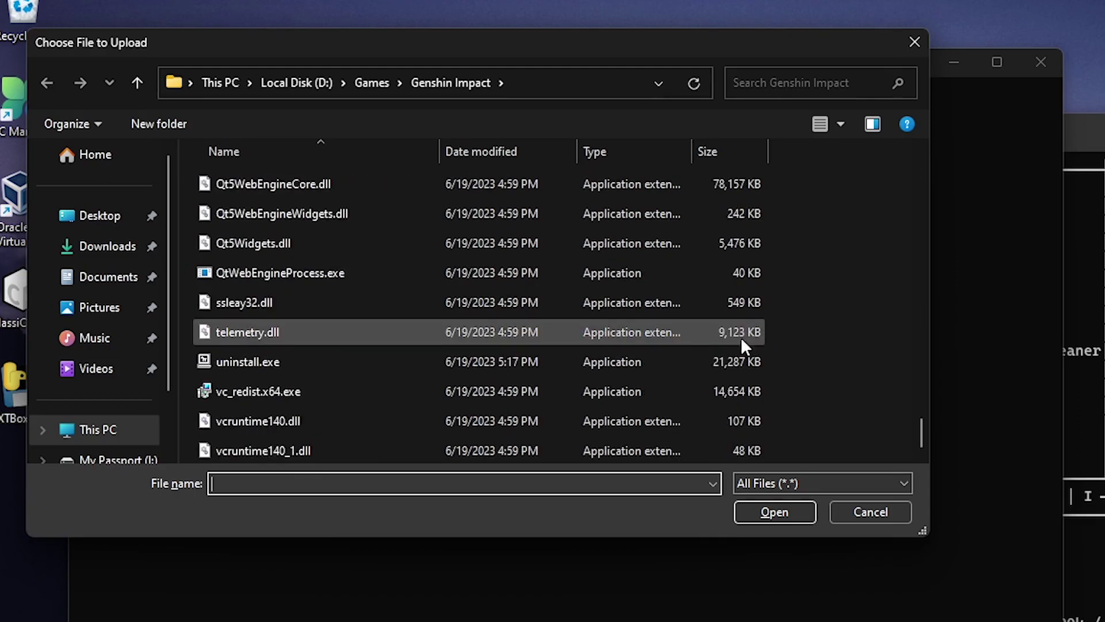
{"action": "scroll", "coordinate": [660, 367], "scroll_direction": "up", "scroll_amount": 9}
{"action": "scroll", "coordinate": [661, 367], "scroll_direction": "up", "scroll_amount": 2}
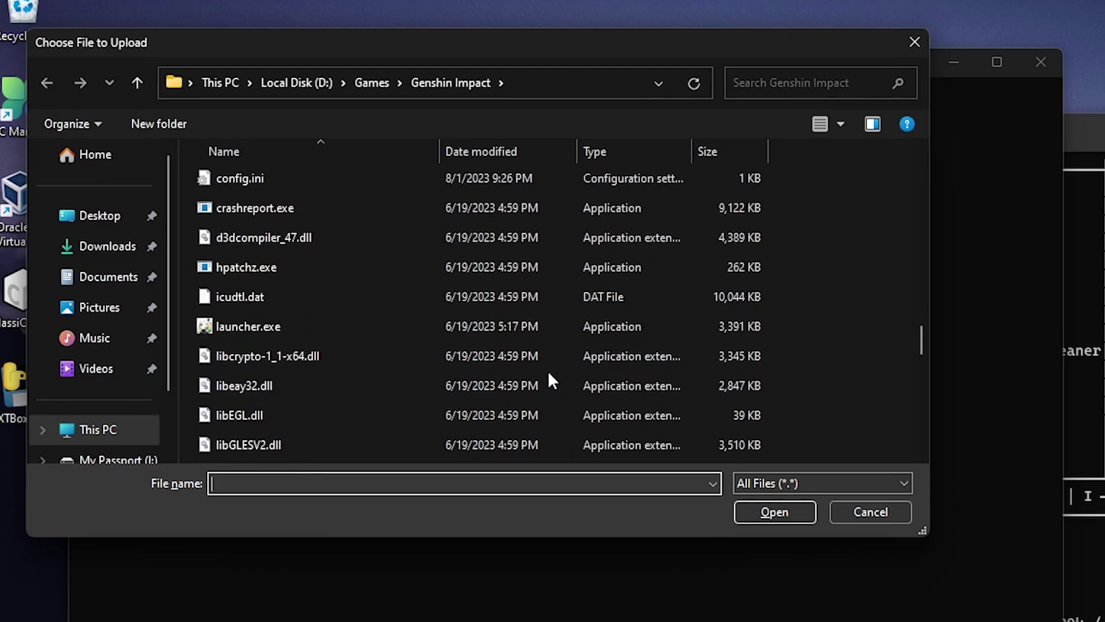
{"action": "left_click", "coordinate": [210, 326]}
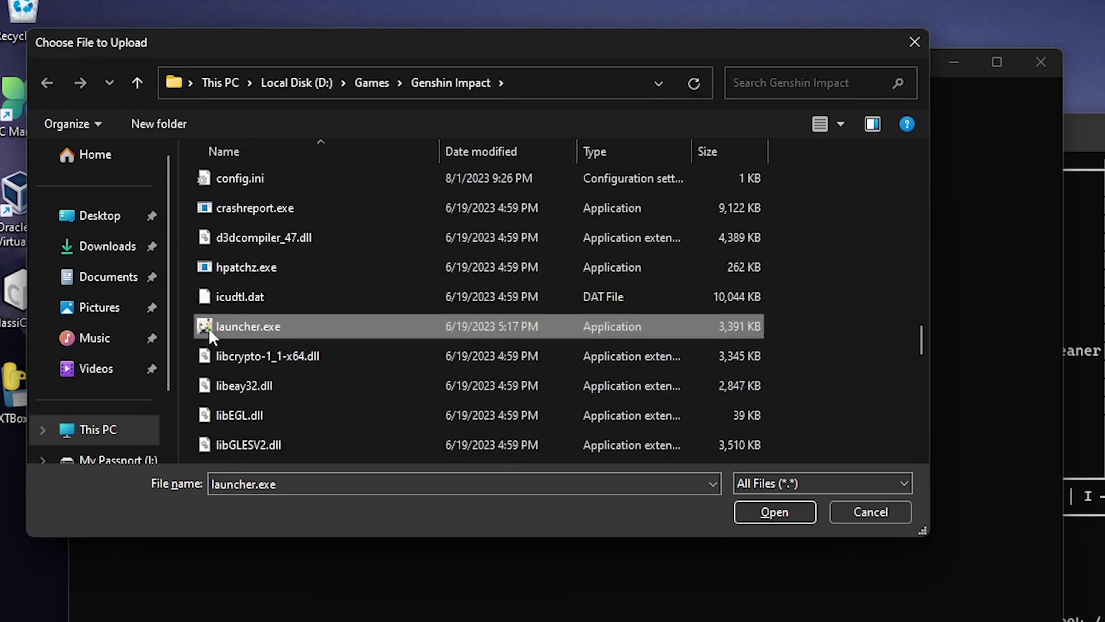
{"action": "left_click", "coordinate": [783, 511]}
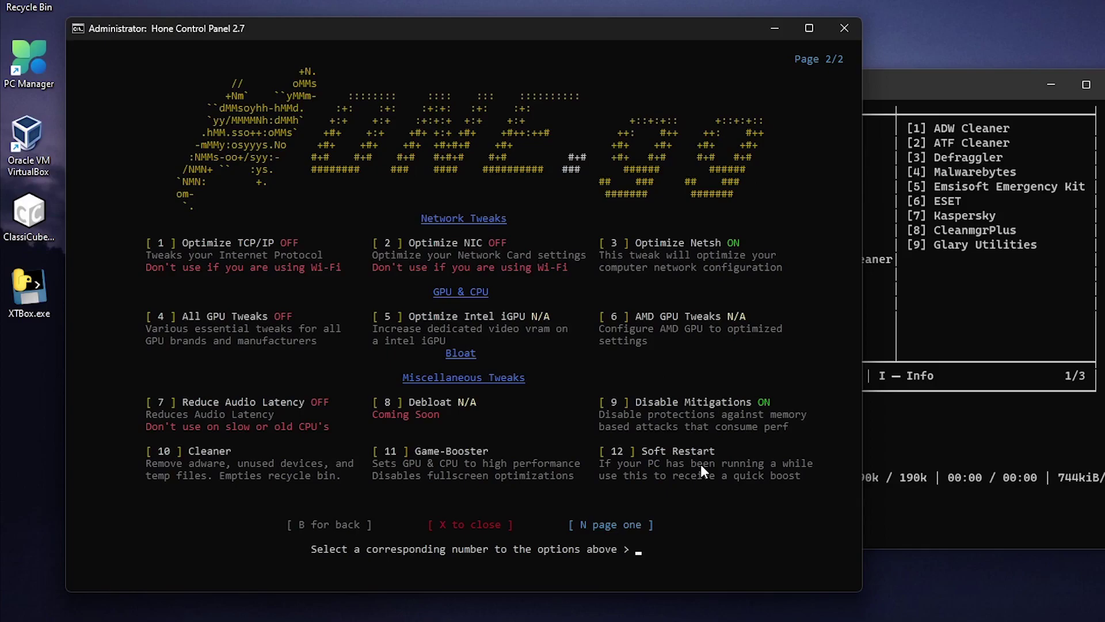
Go back to page one of the tweaks and return to the HoneCtrl main menu
{"action": "type", "text": "n"}
{"action": "key", "text": "Return"}
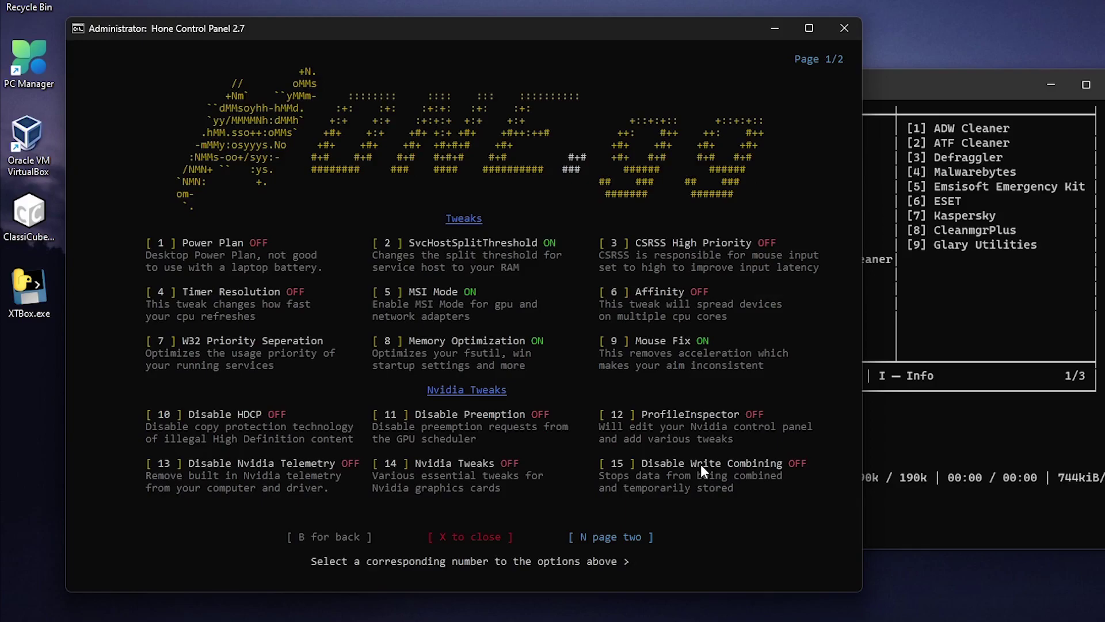
{"action": "type", "text": "b"}
{"action": "key", "text": "Return"}
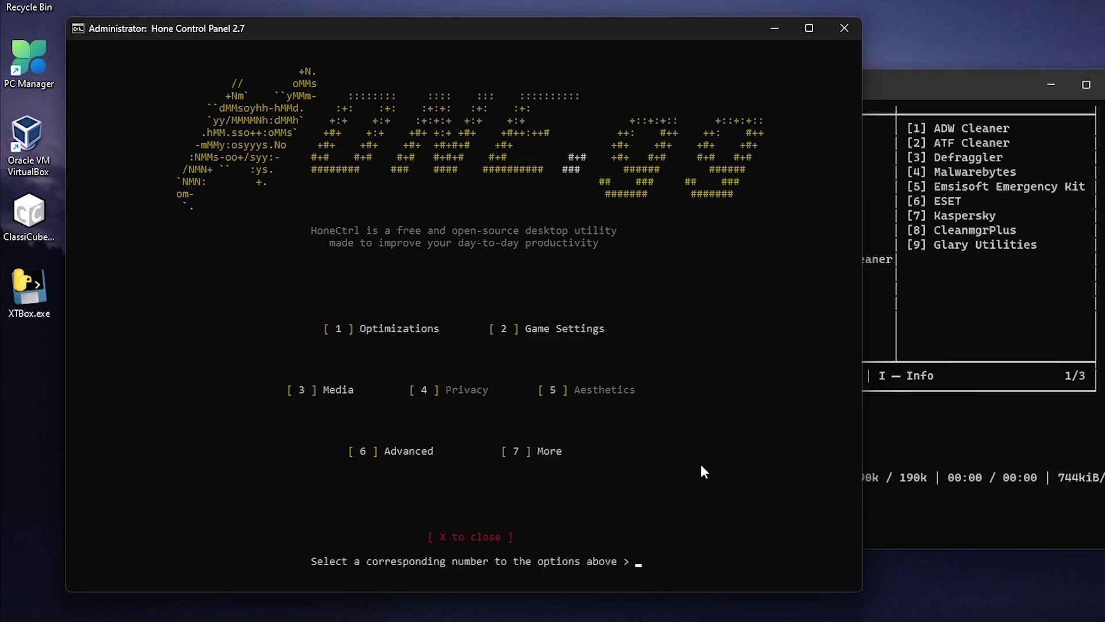
Check the Game Settings, Media and Privacy sections, returning to the main menu after each
{"action": "type", "text": "2"}
{"action": "key", "text": "Return"}
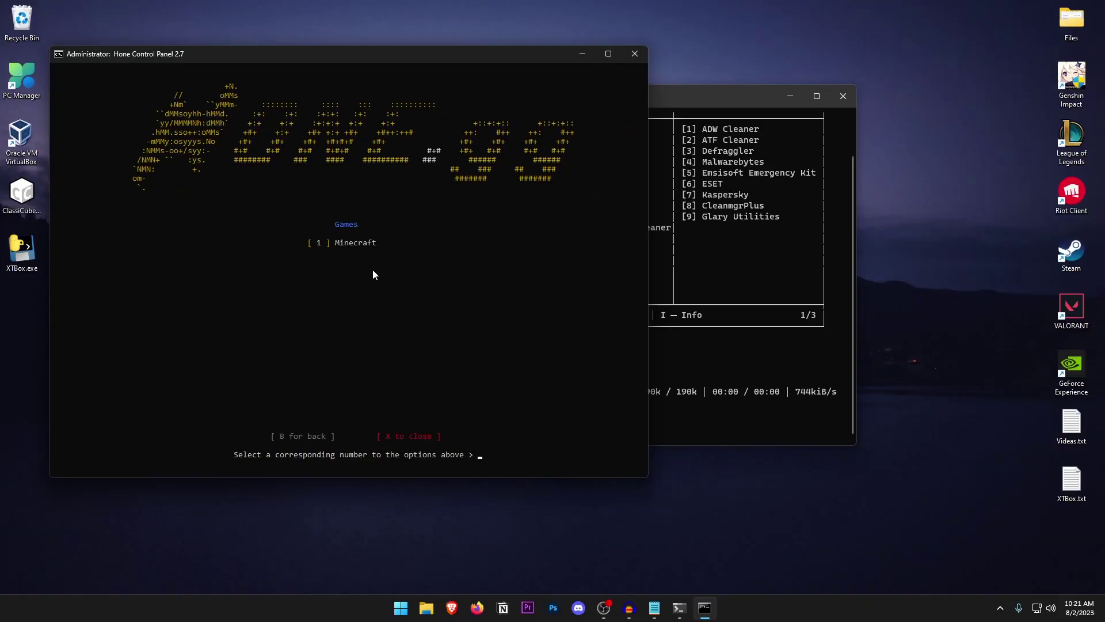
{"action": "key", "text": "b"}
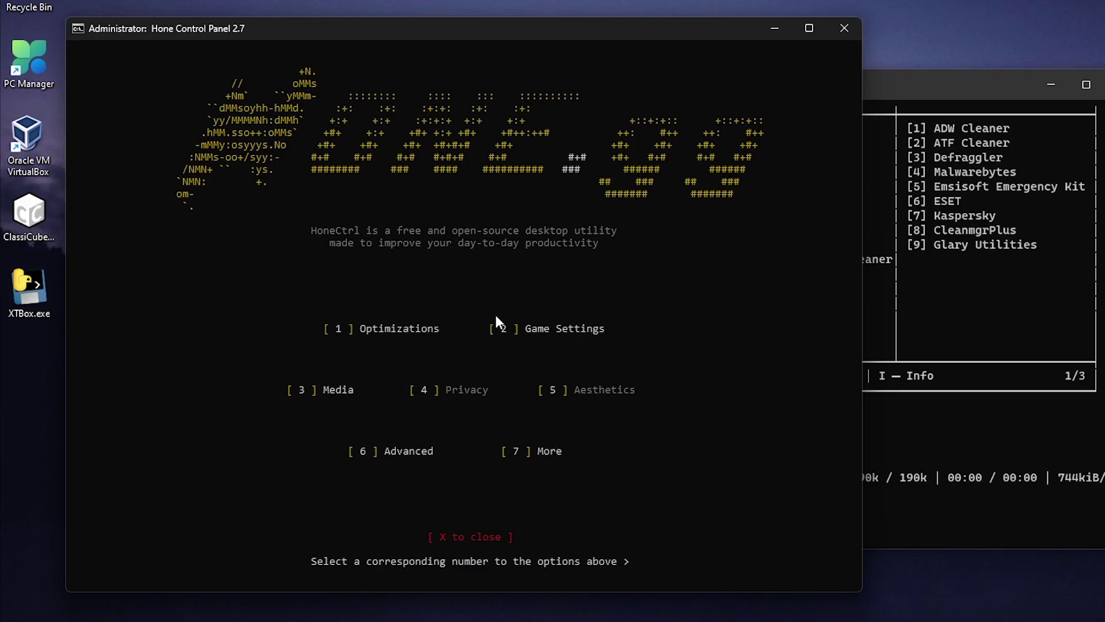
{"action": "type", "text": "3"}
{"action": "key", "text": "Return"}
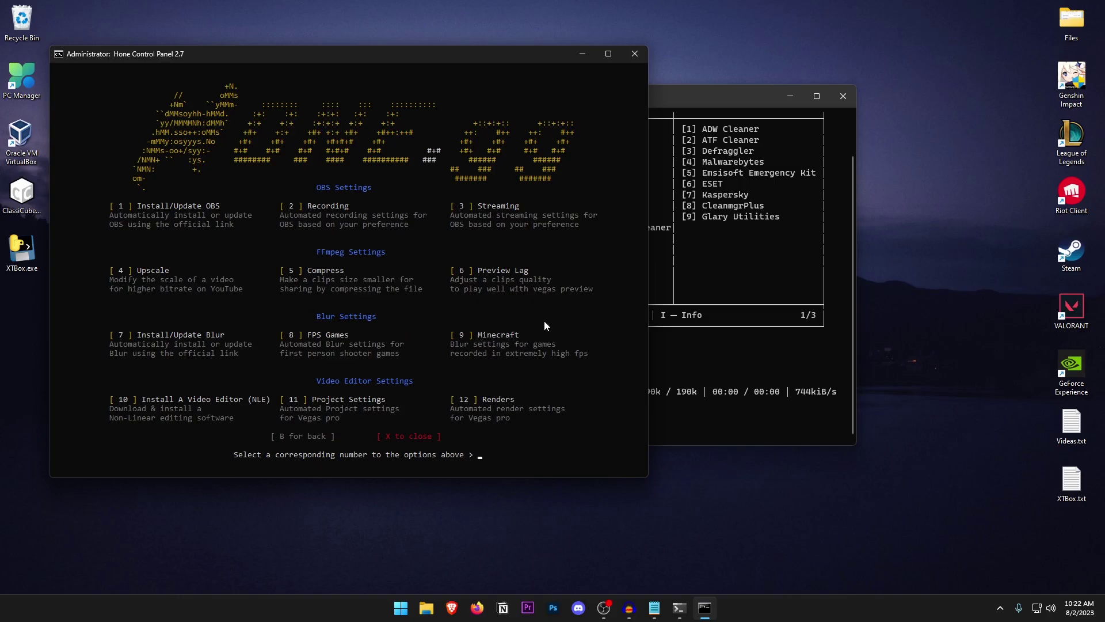
{"action": "key", "text": "Return"}
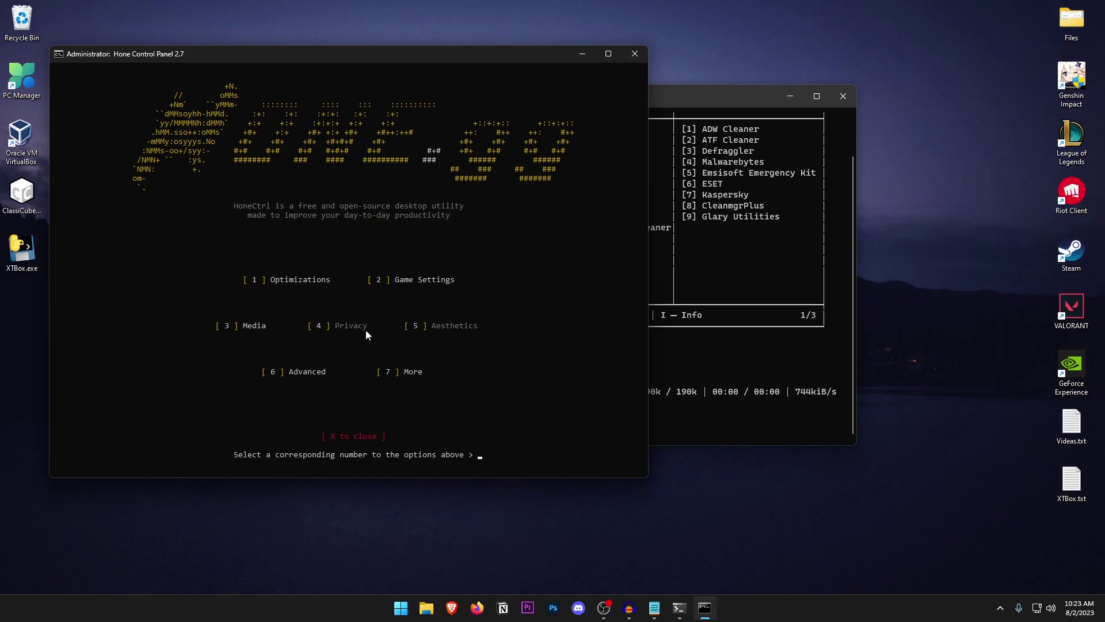
{"action": "type", "text": "4"}
{"action": "key", "text": "Return"}
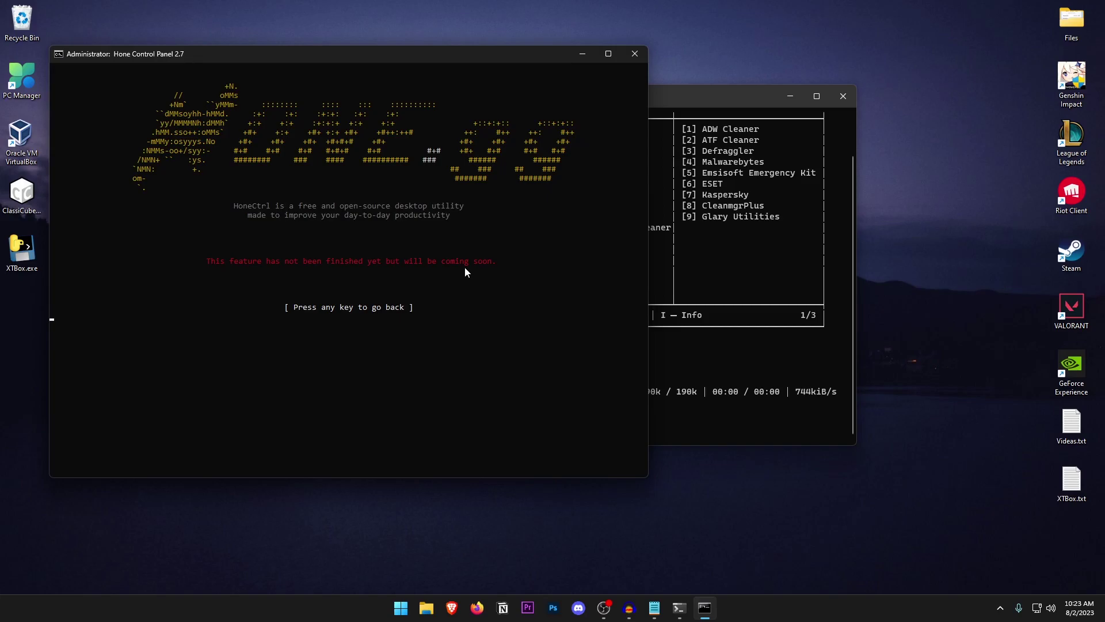
{"action": "key", "text": "Return"}
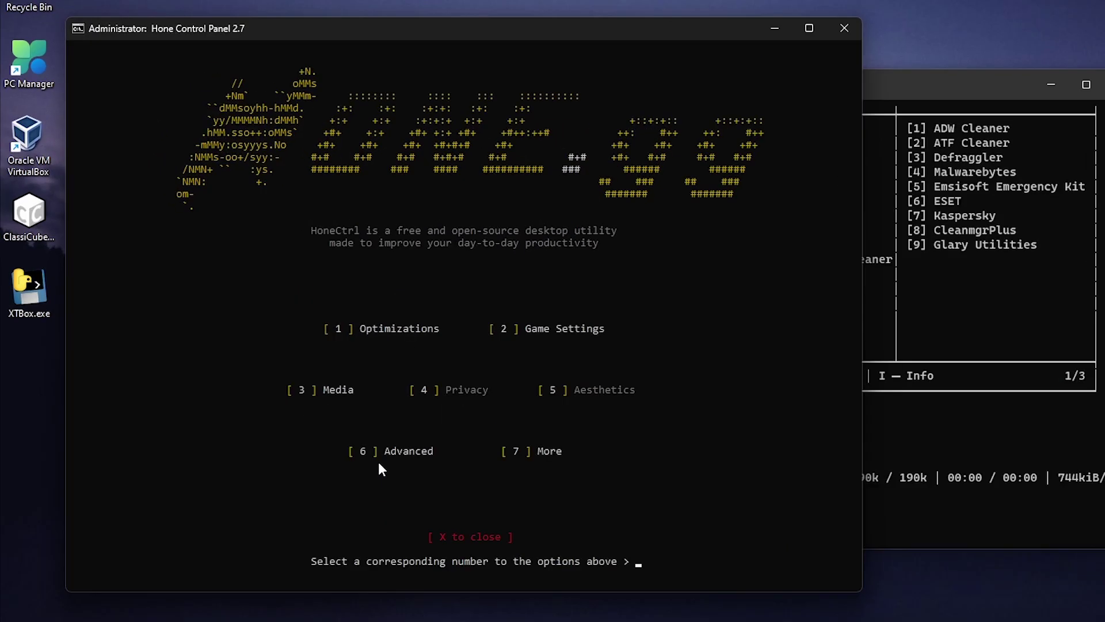
Open the Advanced section and accept its risk warning by entering "I agree"
{"action": "key", "text": "6"}
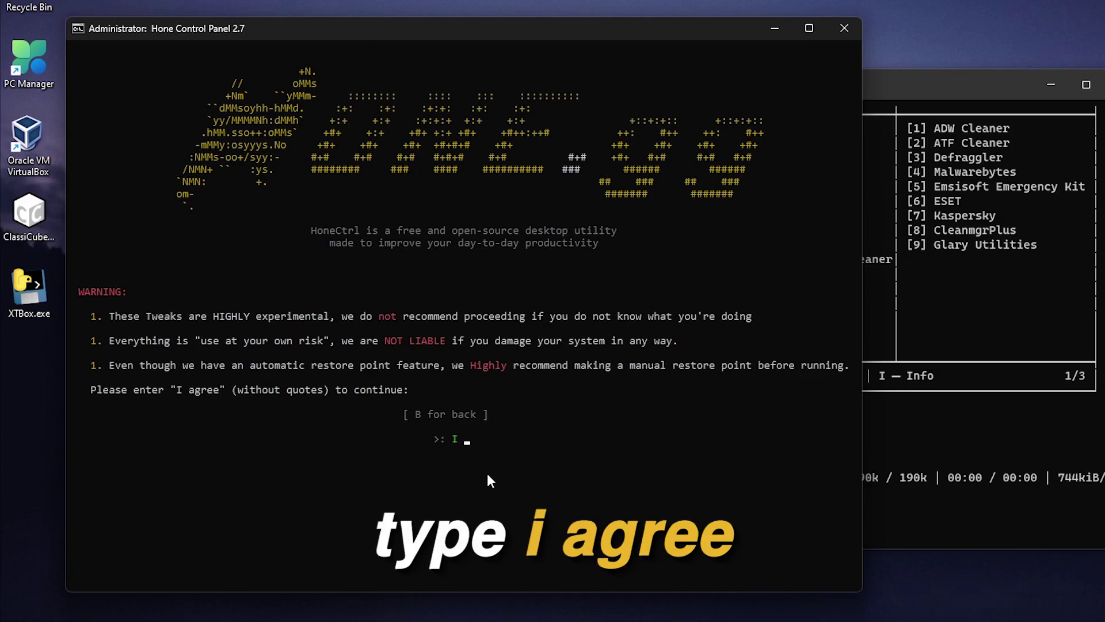
{"action": "type", "text": "ree"}
{"action": "key", "text": "Return"}
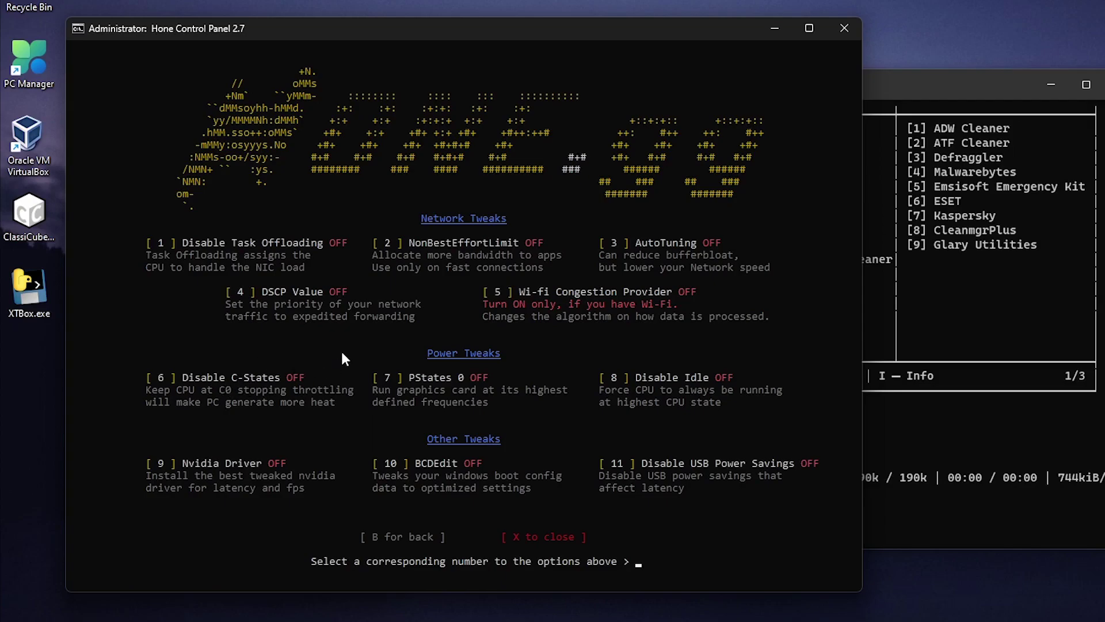
Switch on the Disable C-States power tweak and decline restarting the PC
{"action": "type", "text": "6"}
{"action": "key", "text": "Return"}
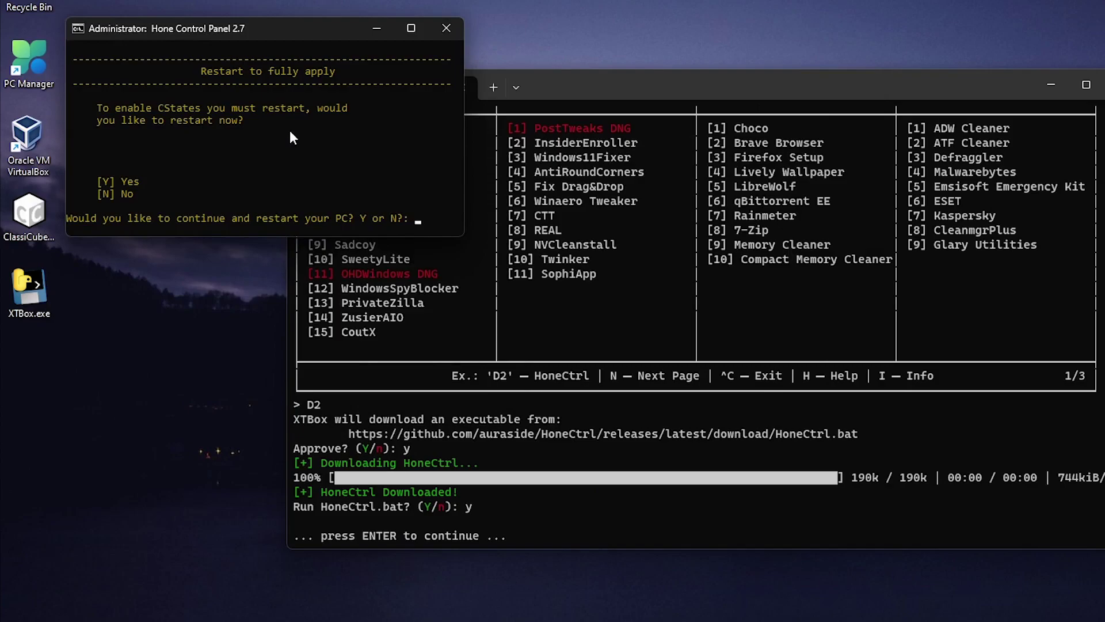
{"action": "key", "text": "n"}
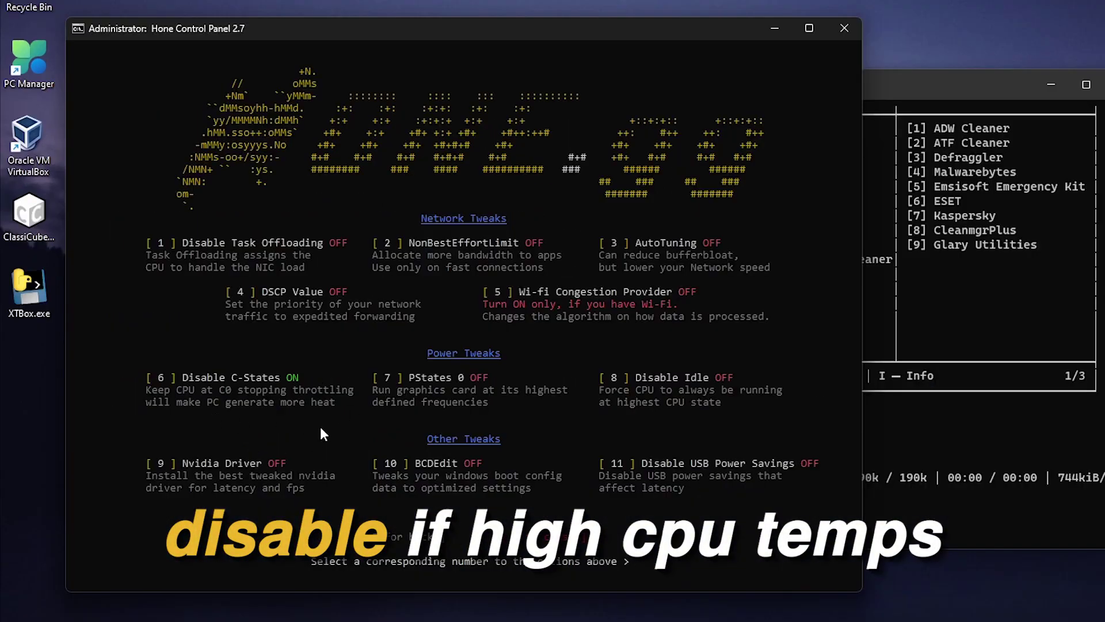
Switch the Disable C-States power tweak back off and decline restarting the PC
{"action": "type", "text": "6"}
{"action": "key", "text": "Return"}
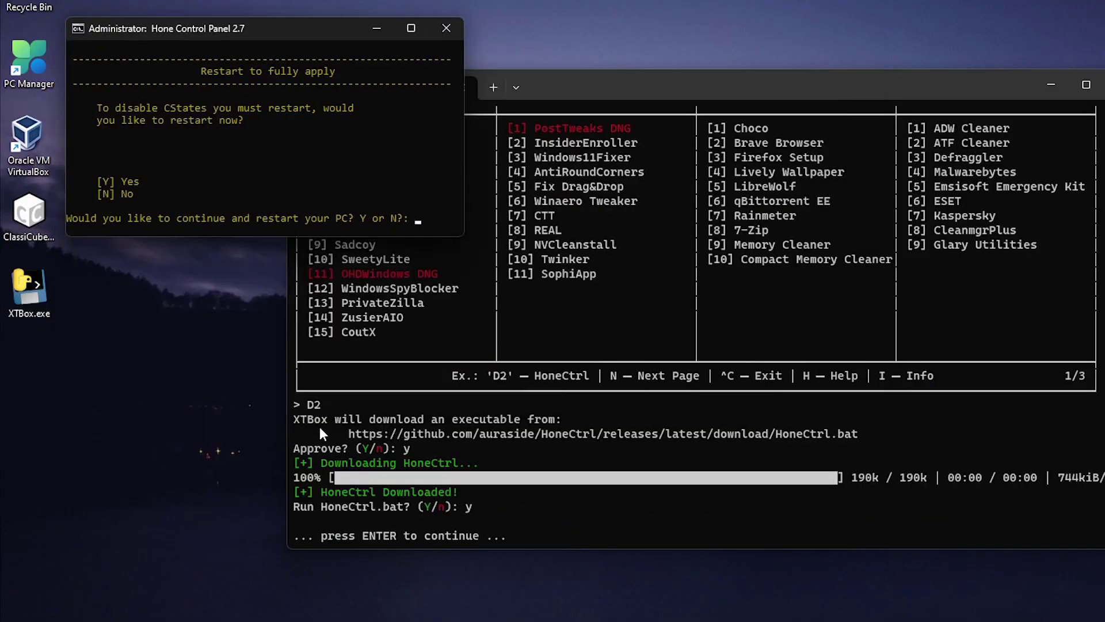
{"action": "type", "text": "n"}
{"action": "key", "text": "Return"}
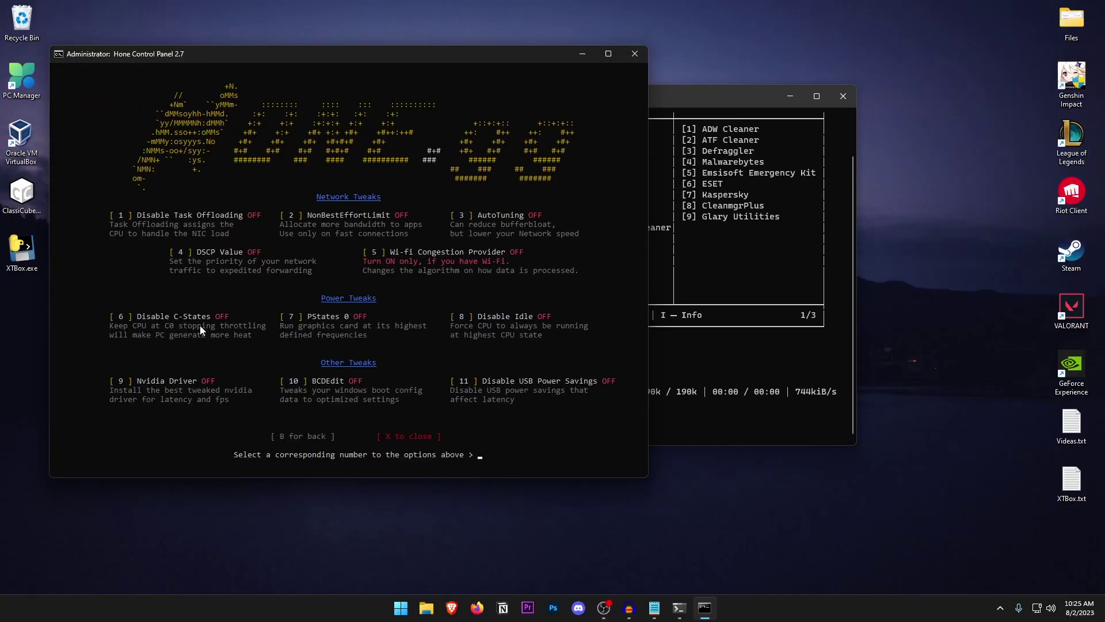
Enable the BCDEdit and Disable USB Power Savings tweaks, then return to the main menu
{"action": "left_click_drag", "start_coordinate": [216, 317], "coordinate": [237, 320]}
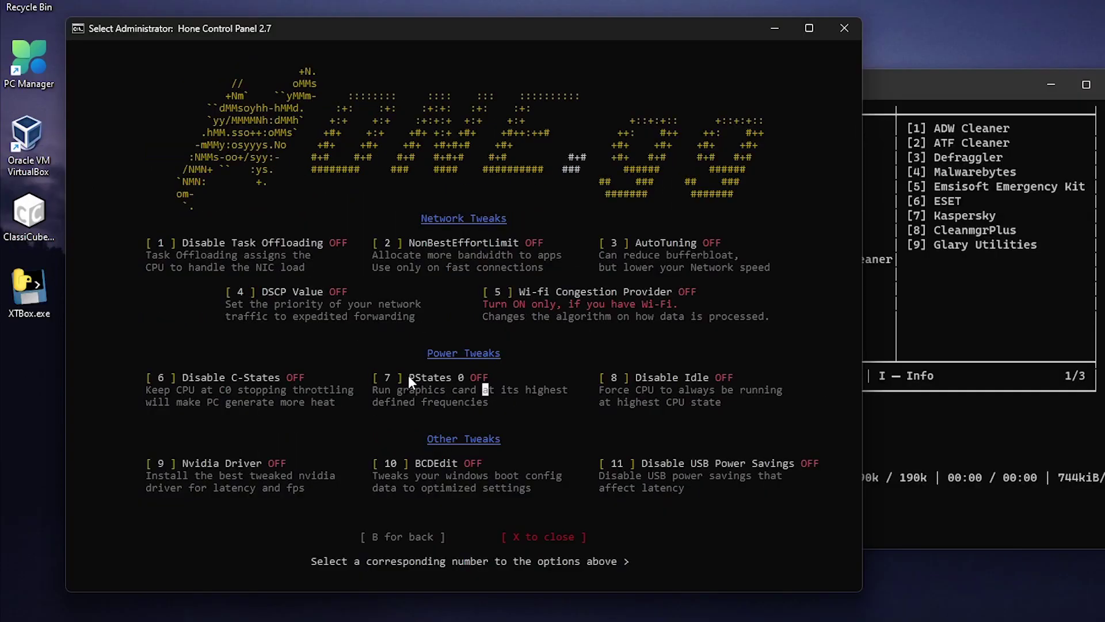
{"action": "left_click_drag", "start_coordinate": [307, 314], "coordinate": [337, 316]}
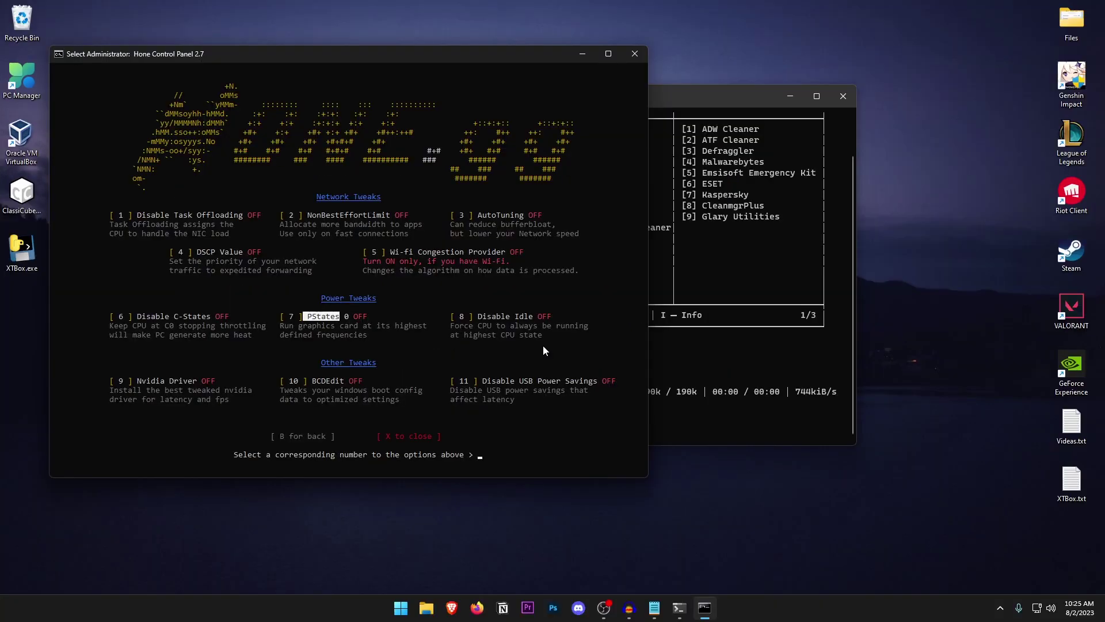
{"action": "left_click", "coordinate": [544, 344]}
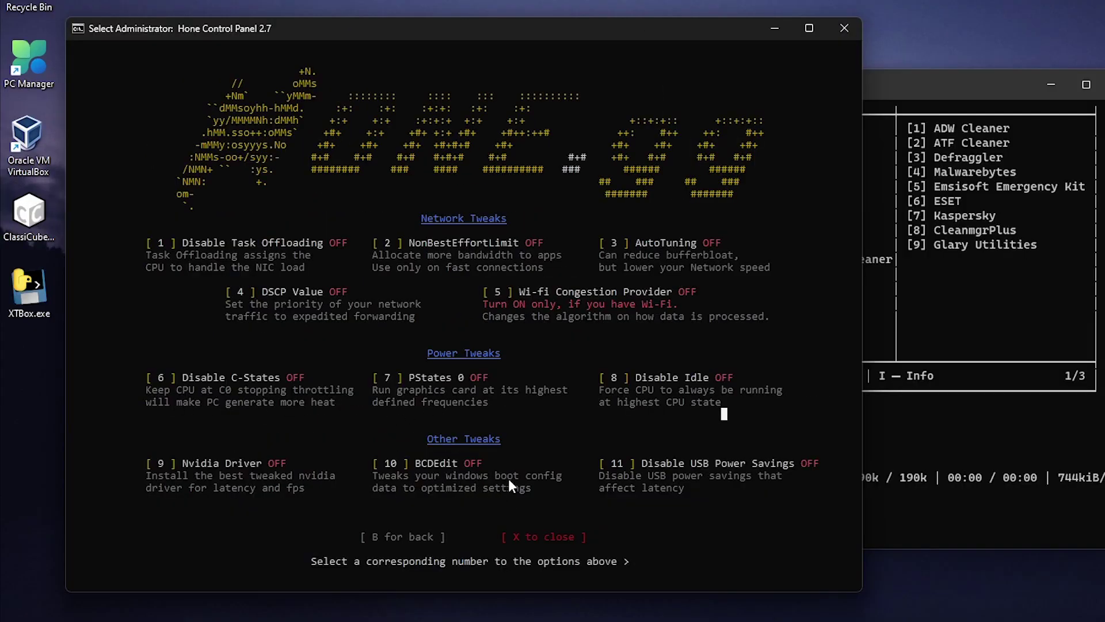
{"action": "type", "text": "10"}
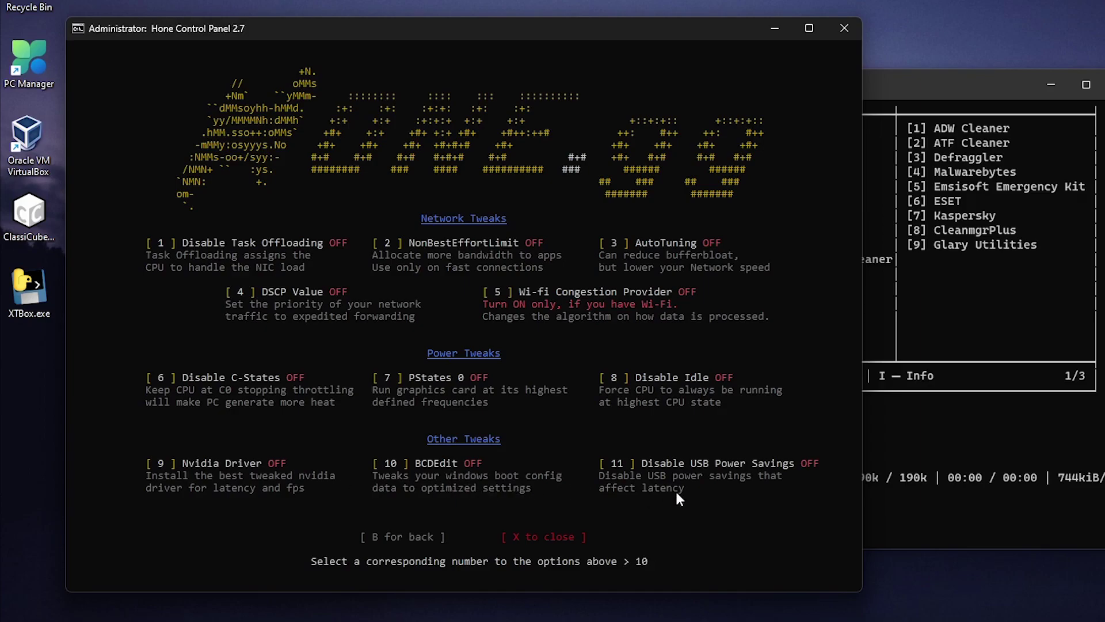
{"action": "key", "text": "Return"}
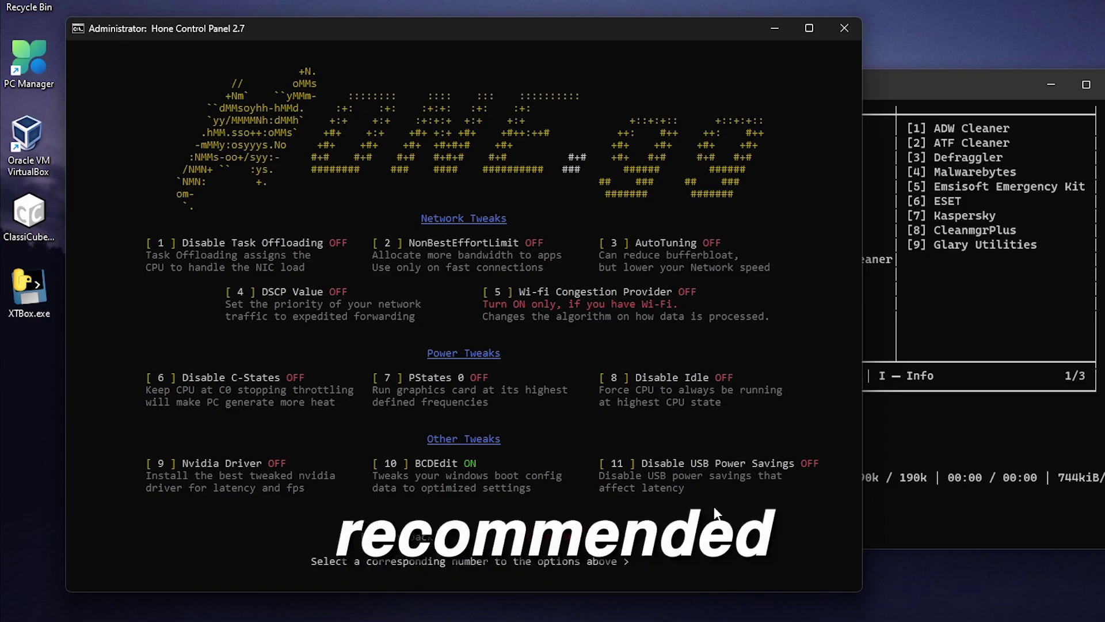
{"action": "type", "text": "11"}
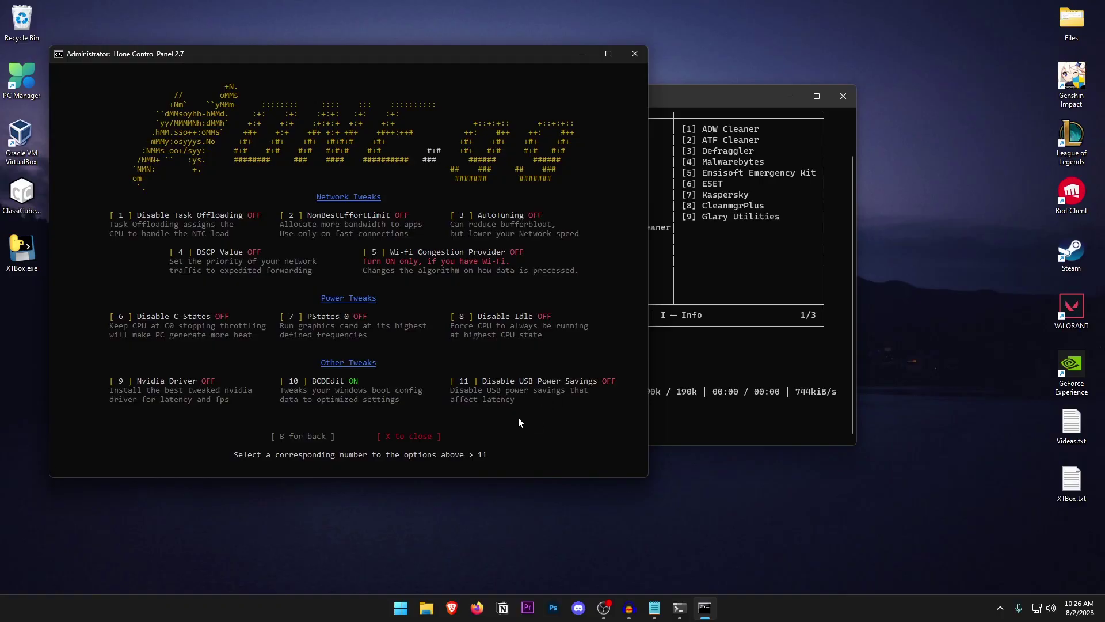
{"action": "key", "text": "Return"}
{"action": "type", "text": "b"}
{"action": "key", "text": "Return"}
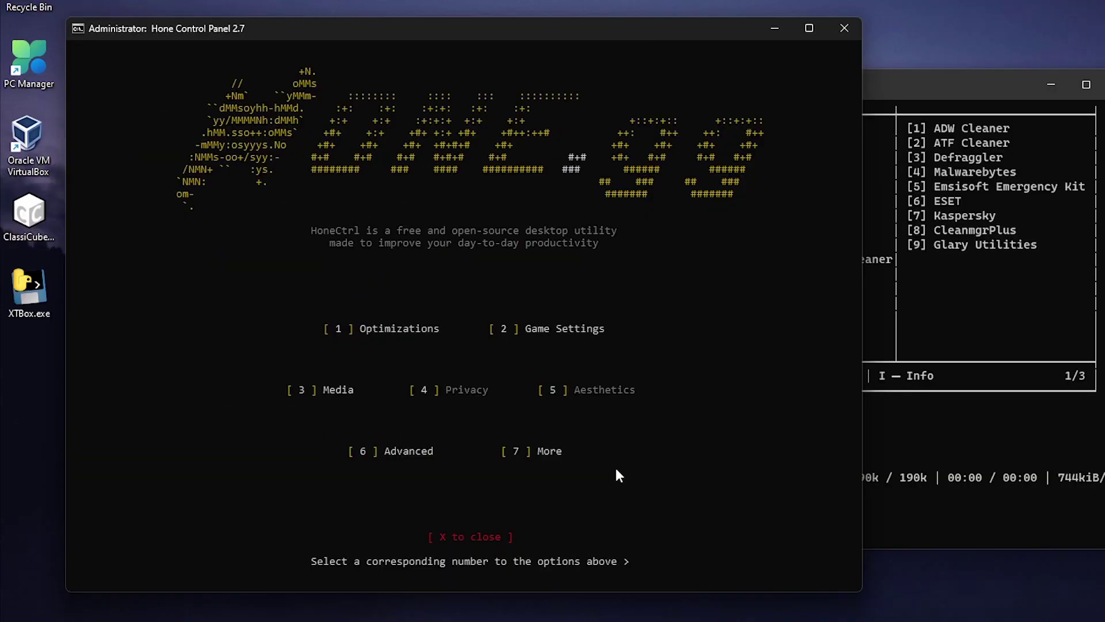
View HoneCtrl's More section and close HoneCtrl to return to XToolBox
{"action": "type", "text": "7"}
{"action": "key", "text": "Return"}
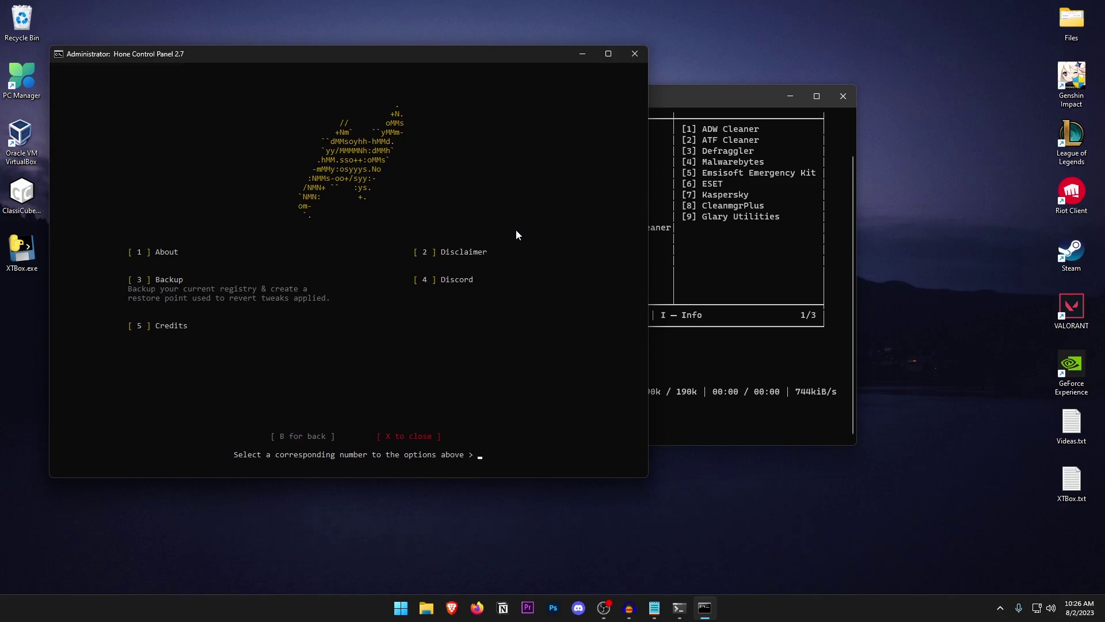
{"action": "key", "text": "x"}
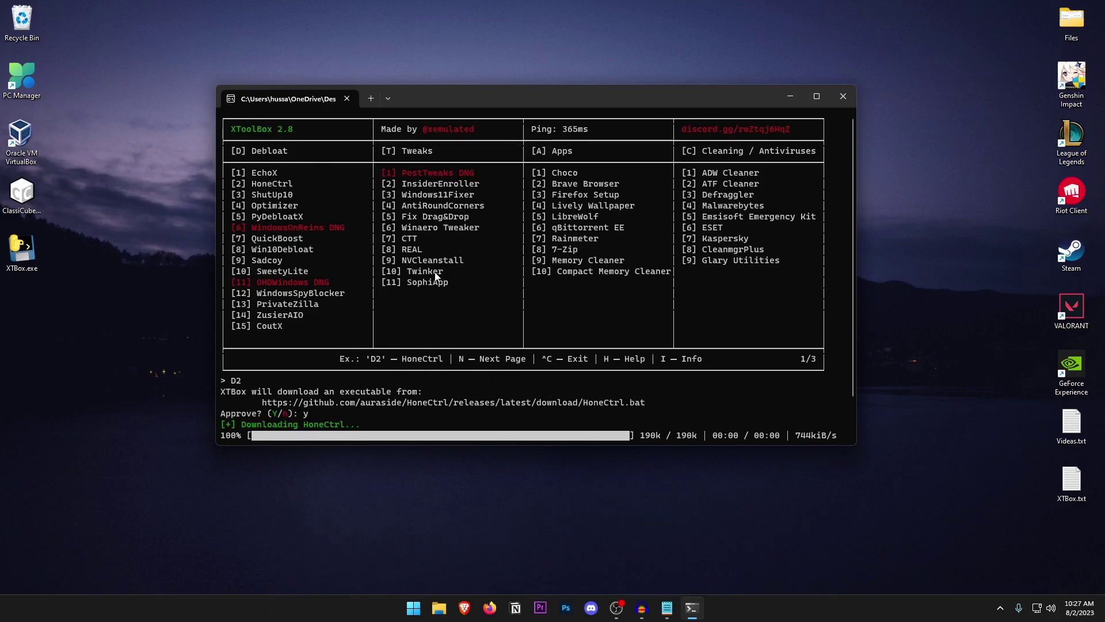
Highlight the Winaero Tweaker, CTT and NVCleanstall entries one after another in XToolBox's Tweaks list
{"action": "left_click_drag", "start_coordinate": [401, 228], "coordinate": [484, 229]}
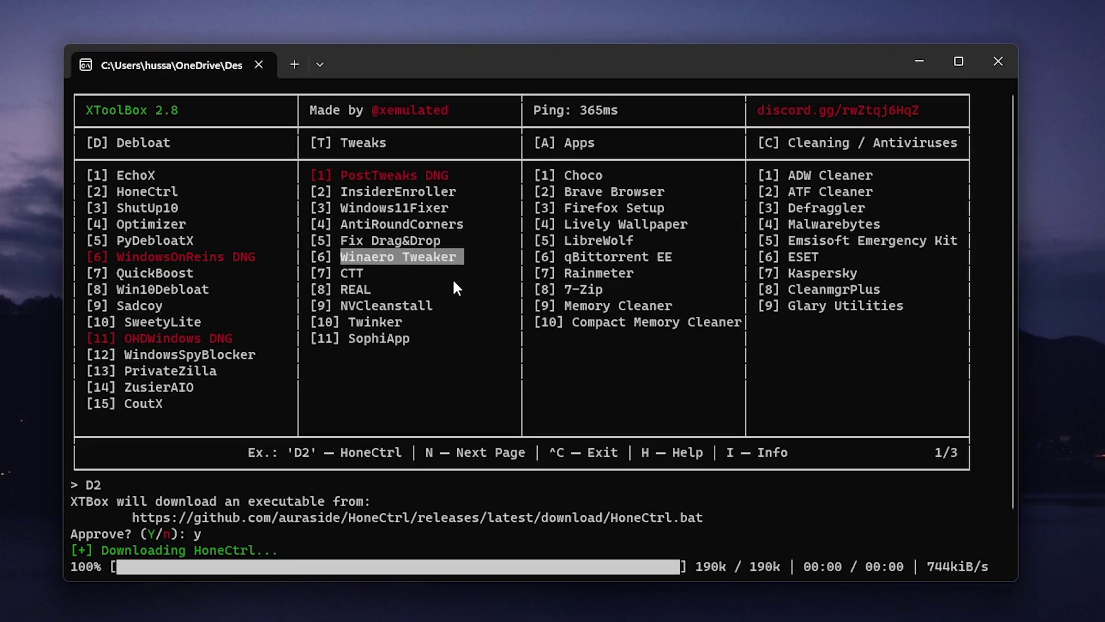
{"action": "left_click_drag", "start_coordinate": [365, 274], "coordinate": [338, 270]}
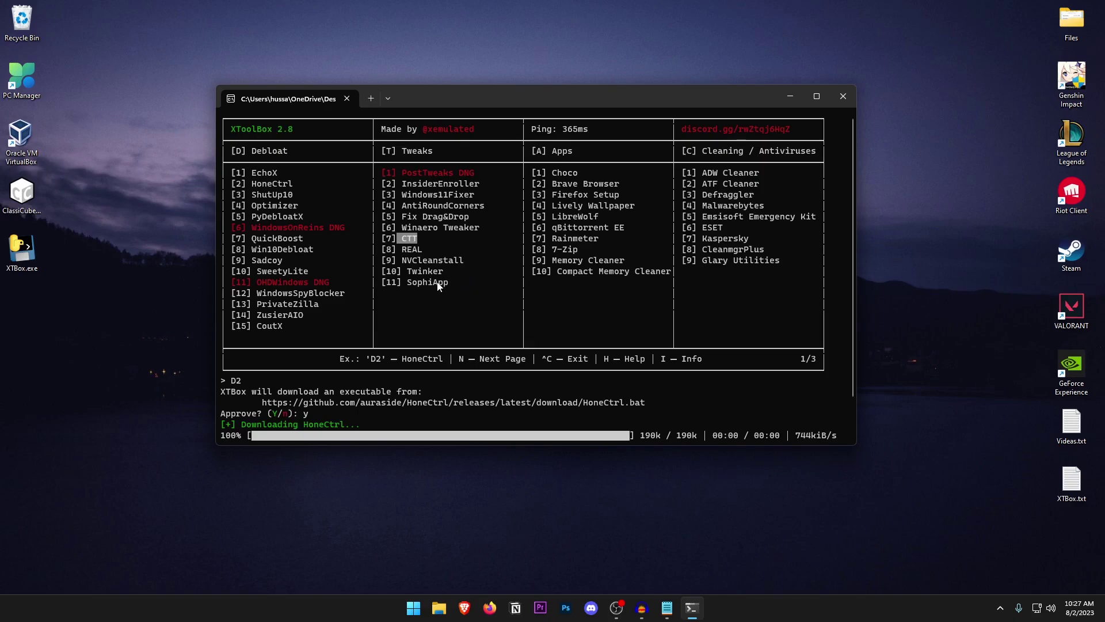
{"action": "left_click_drag", "start_coordinate": [403, 260], "coordinate": [475, 262]}
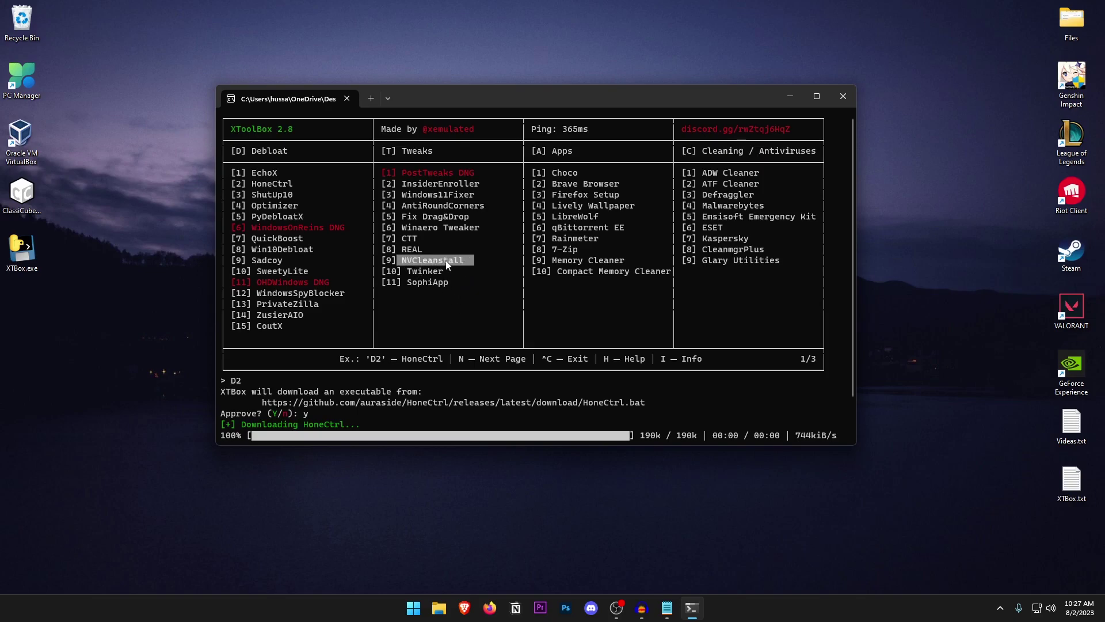
Look through the second page of XToolBox, with its Linux distros and Windows versions, and return to the first page
{"action": "type", "text": "n"}
{"action": "key", "text": "Return"}
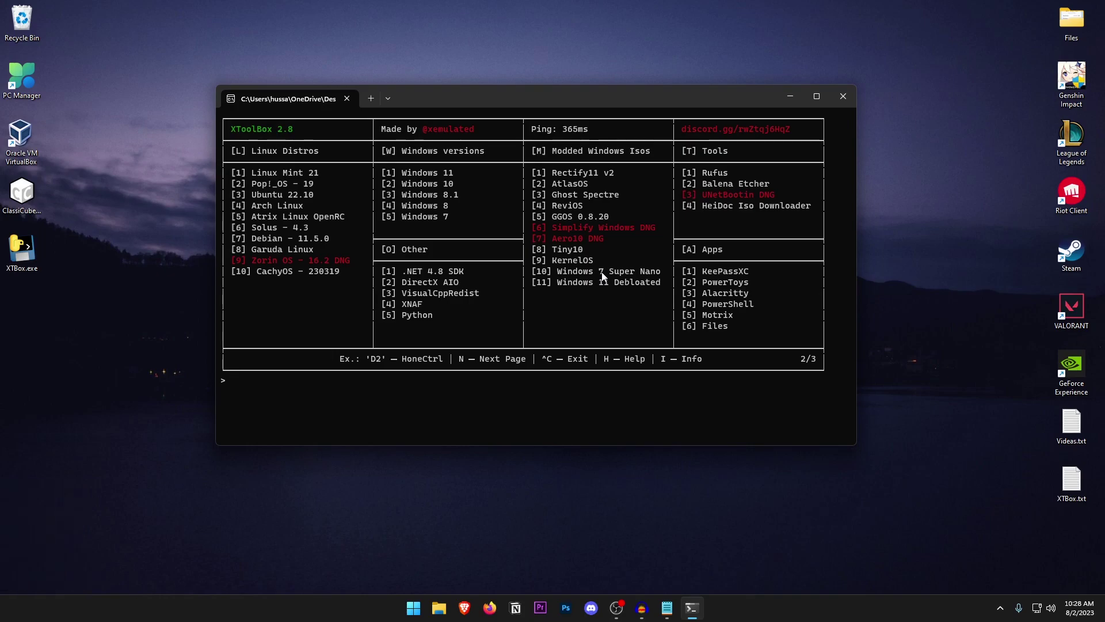
{"action": "key", "text": "p"}
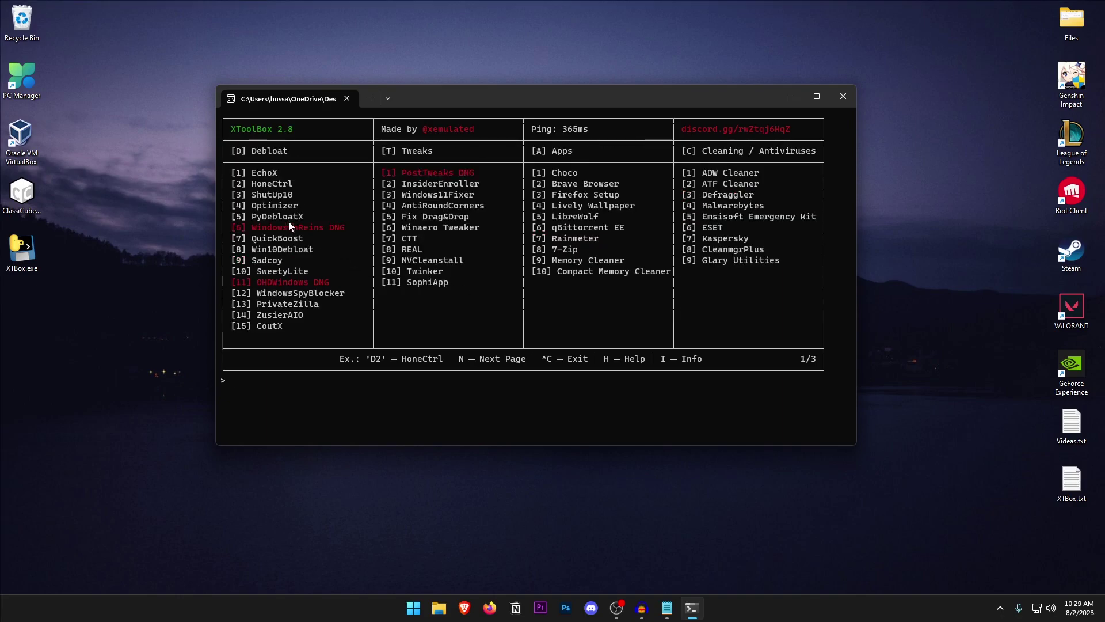